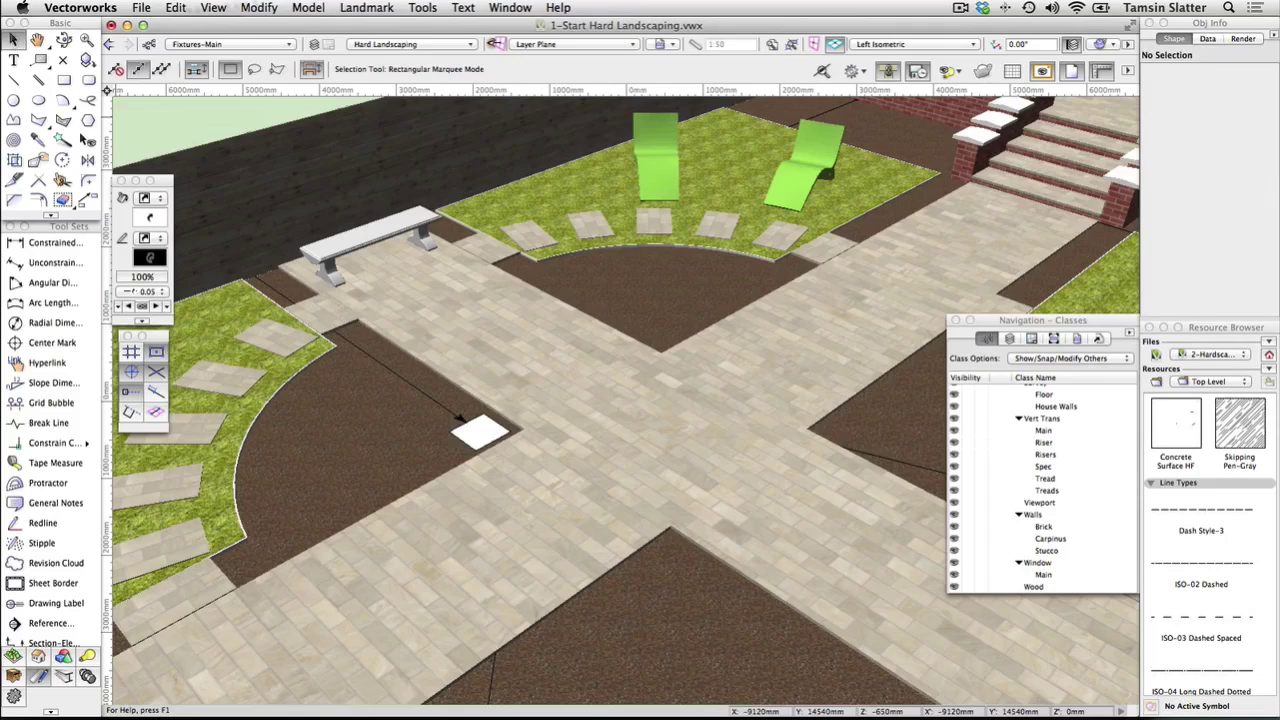
# - With Walls-Brick as the active class, draw a corner-to-corner rectangle about 440 by 440 mm over the white pad in the planting bed
pyautogui.click(896, 46)
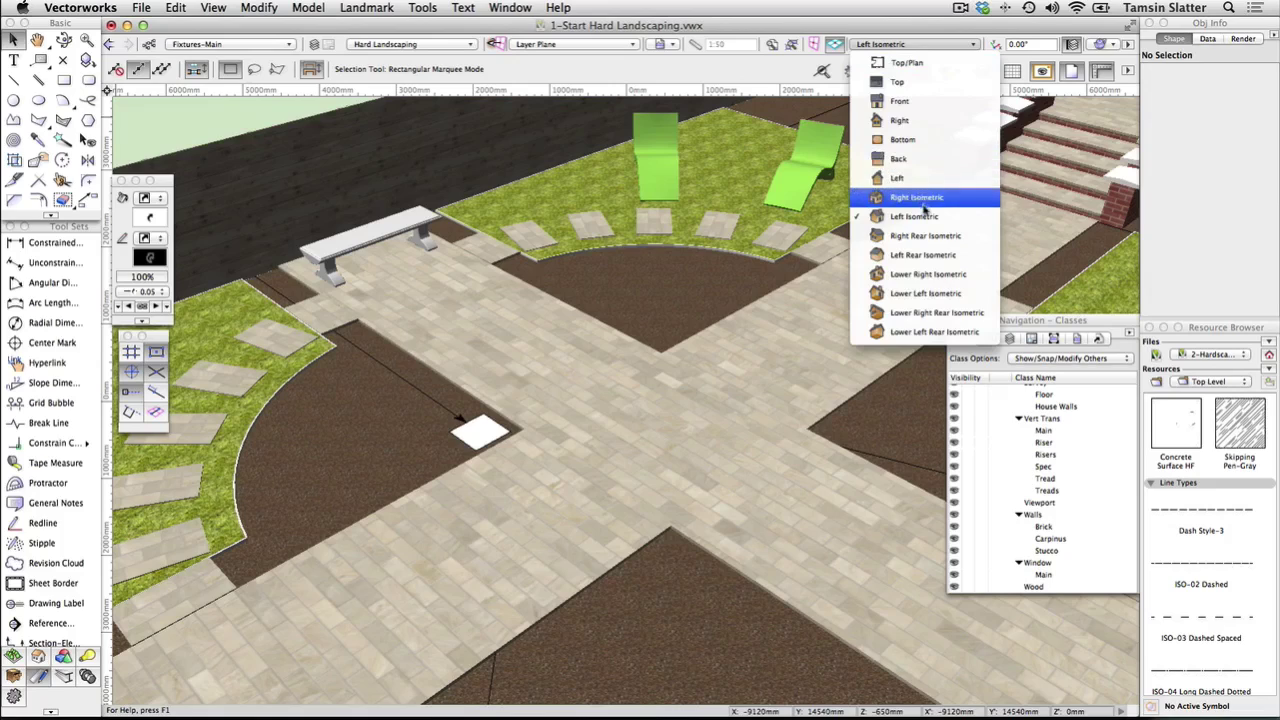
pyautogui.click(1020, 240)
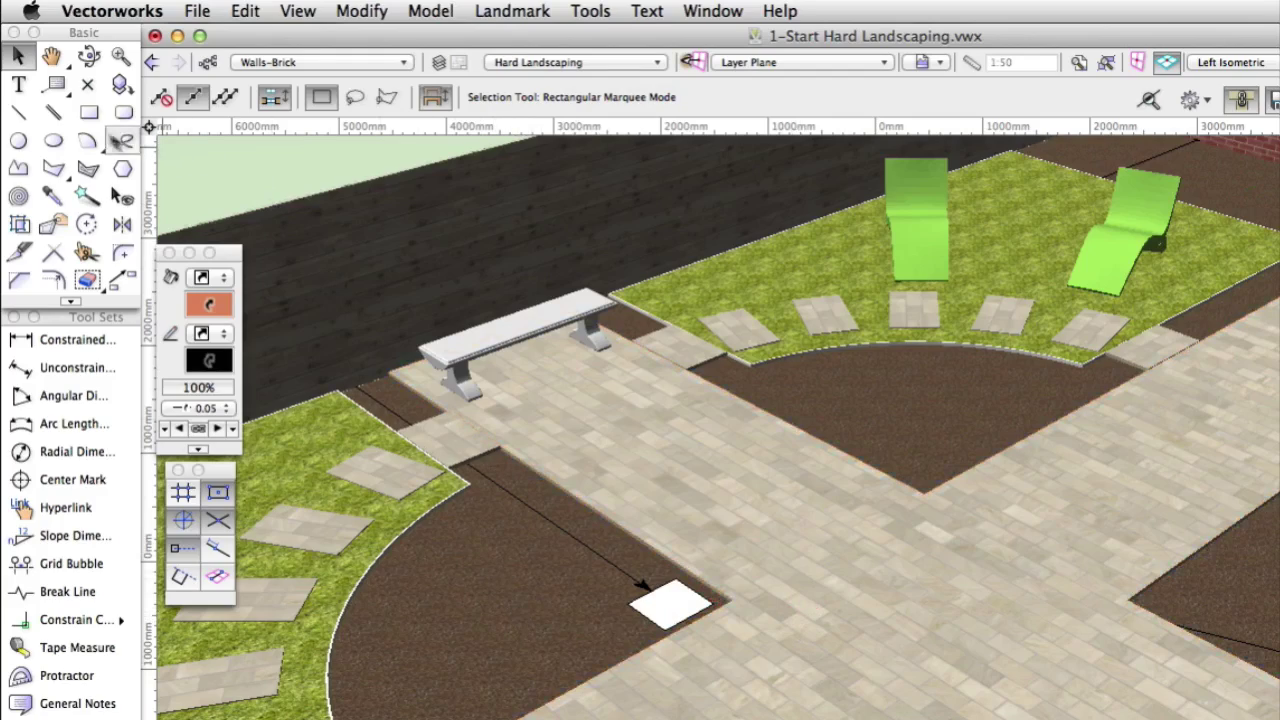
pyautogui.click(87, 117)
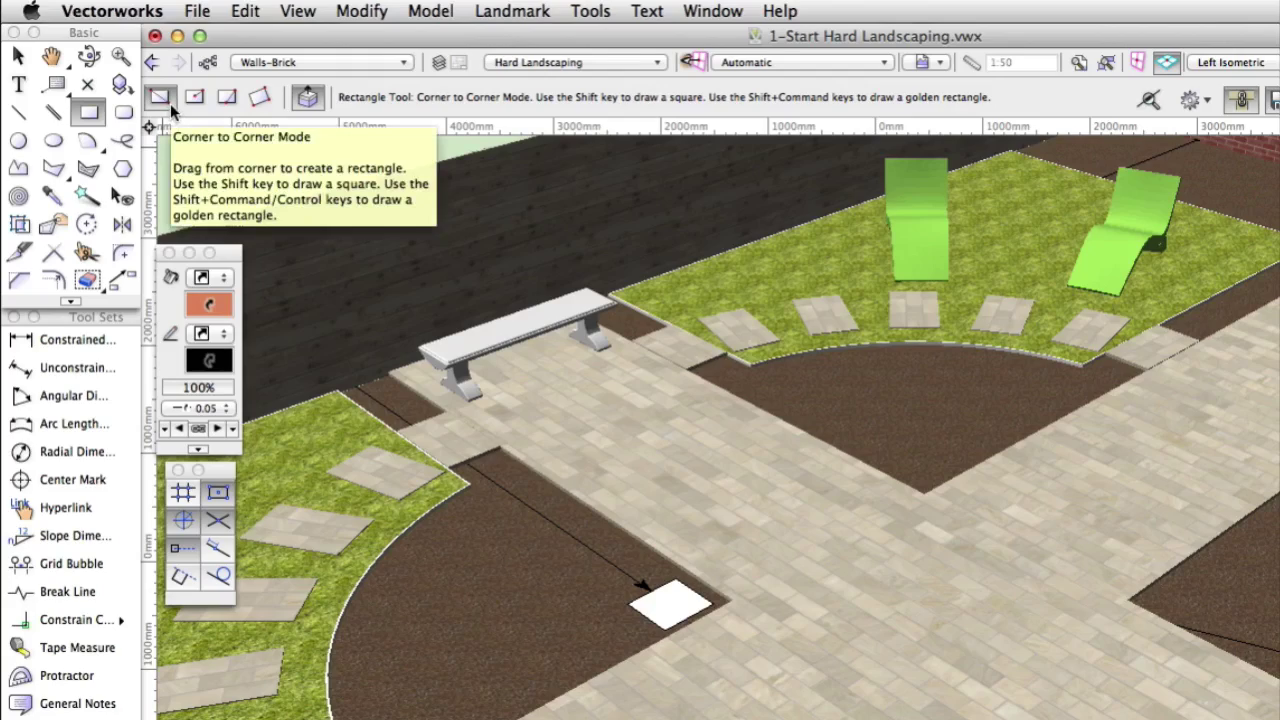
pyautogui.click(306, 100)
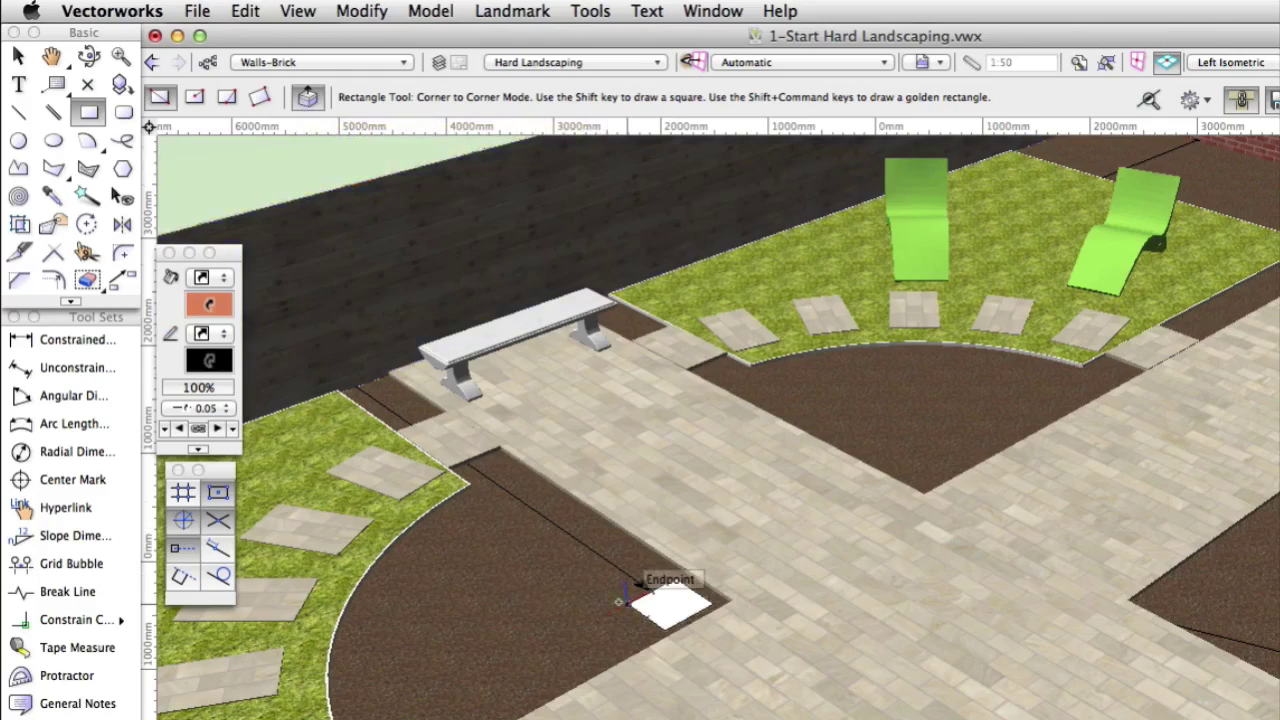
pyautogui.click(623, 604)
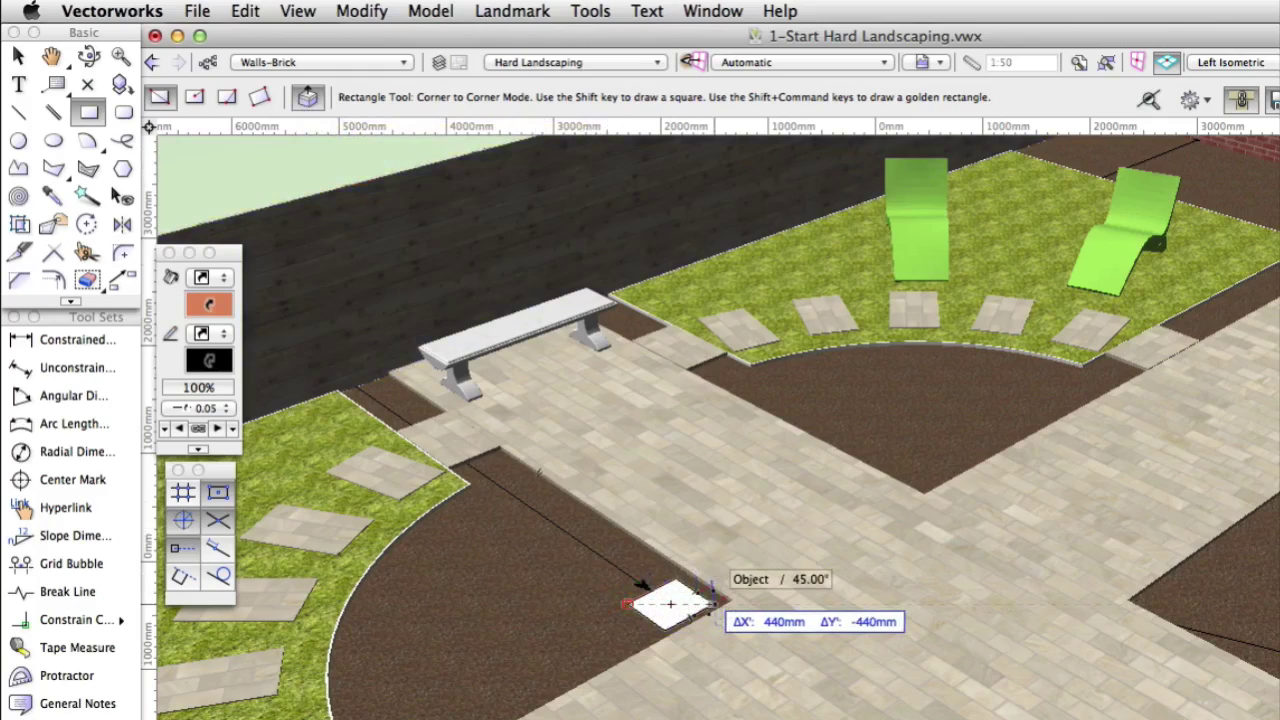
pyautogui.click(710, 603)
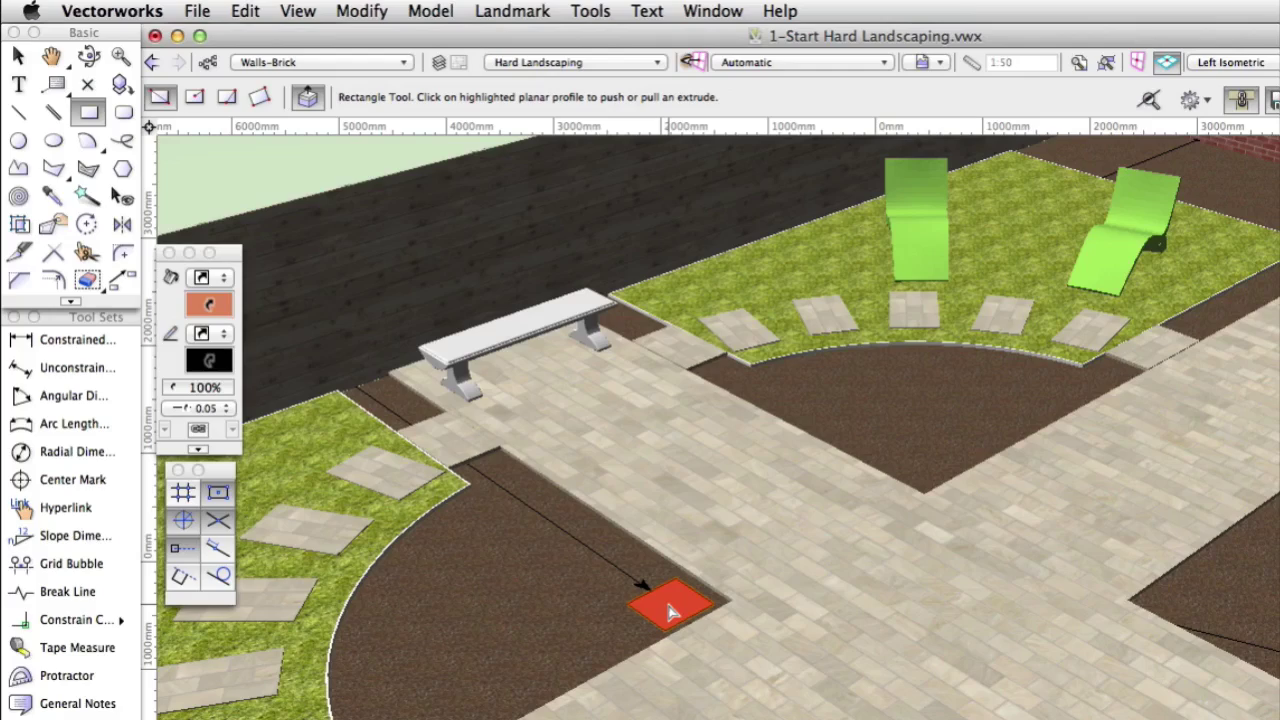
# - Extrude the rectangle on the pad upward by 525 mm to form the brick base
pyautogui.click(670, 605)
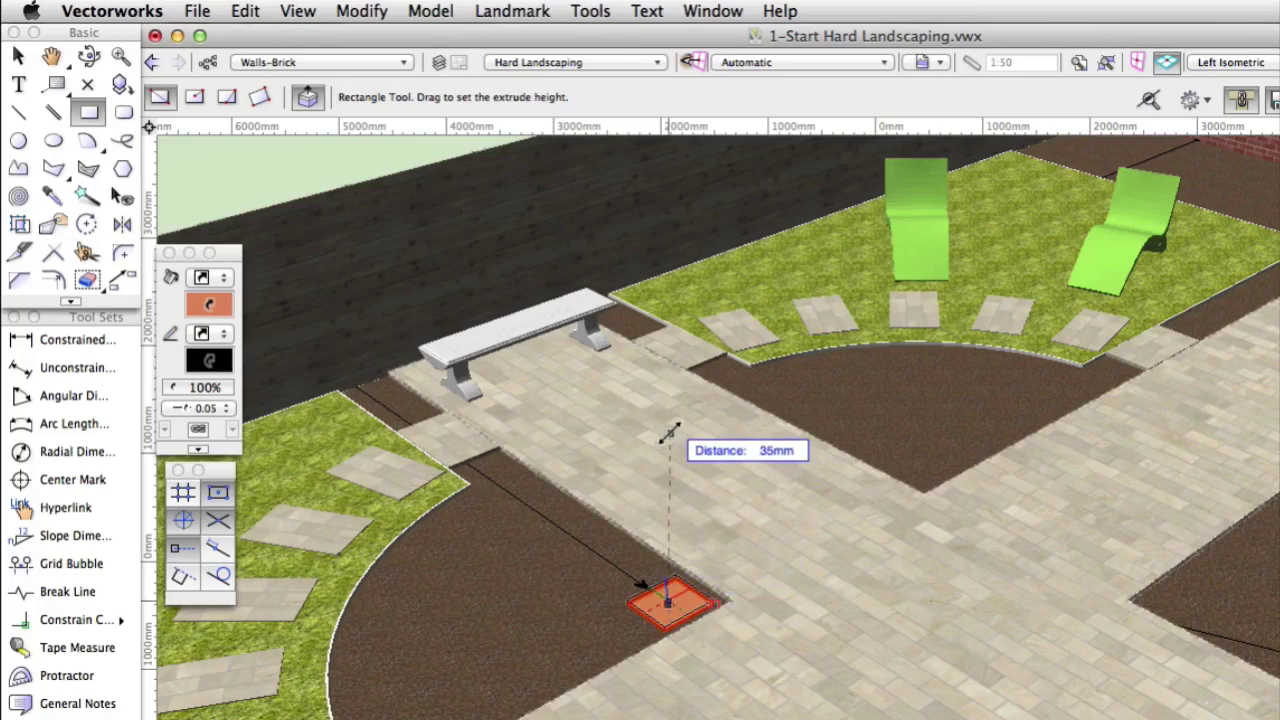
pyautogui.press('Tab')
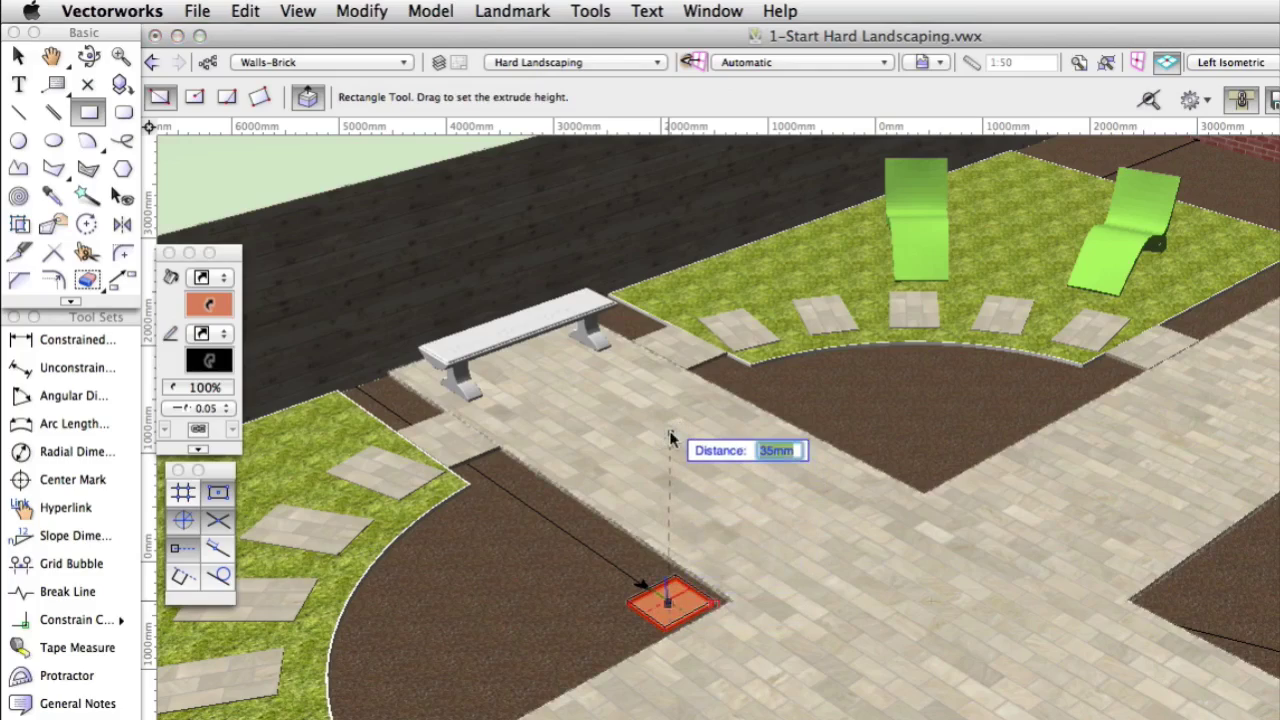
pyautogui.write('525')
pyautogui.press('Return')
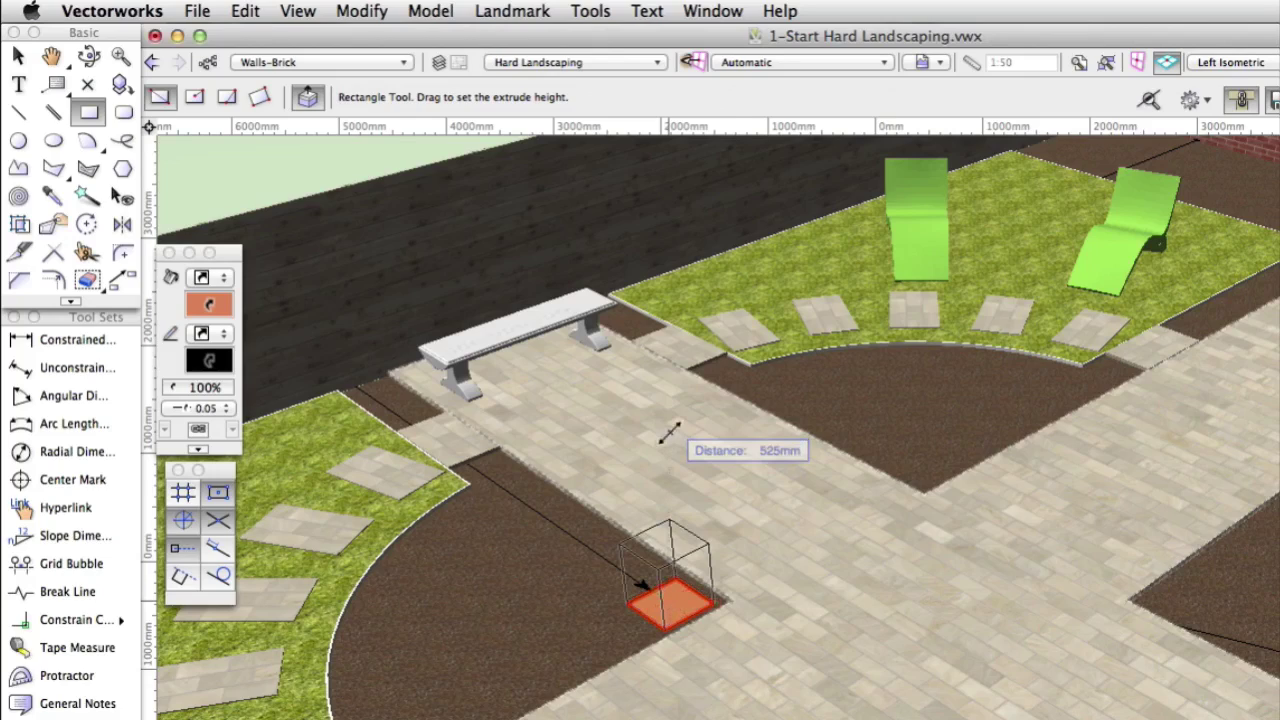
pyautogui.click(669, 432)
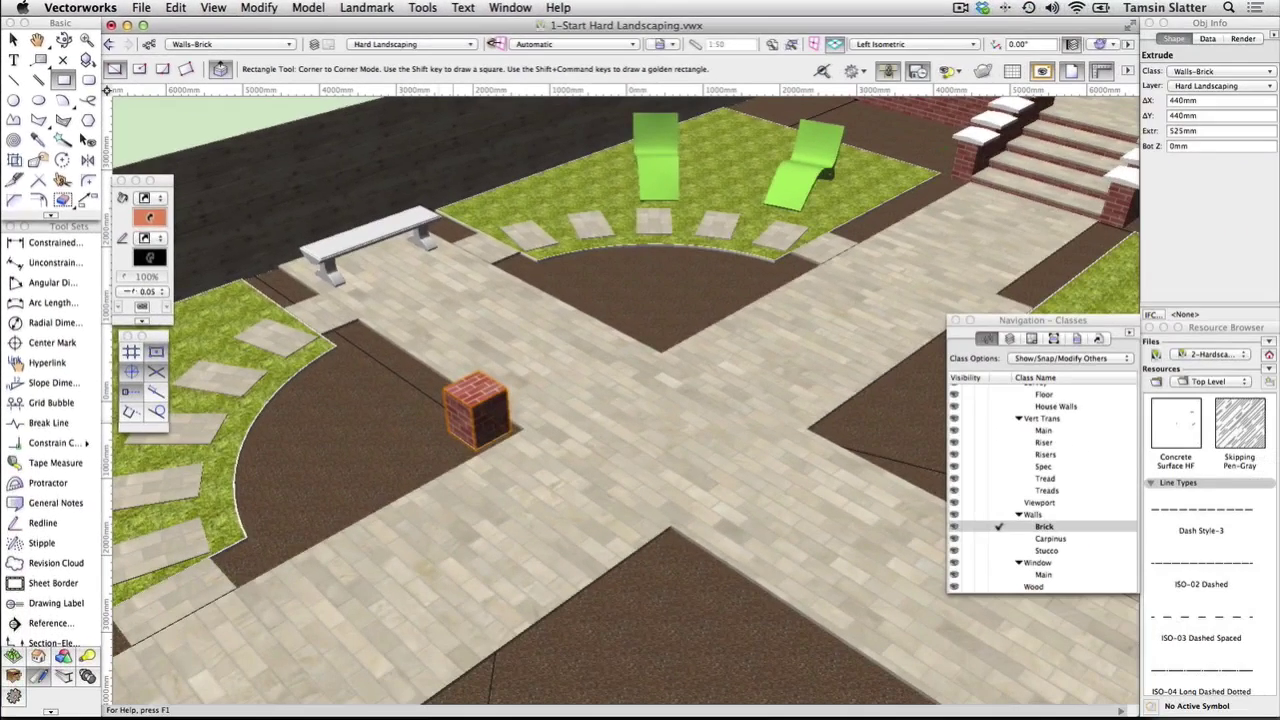
# - Make Wood the active class and draw a square about 254 mm wide from the centre of the brick base's top face
pyautogui.click(999, 587)
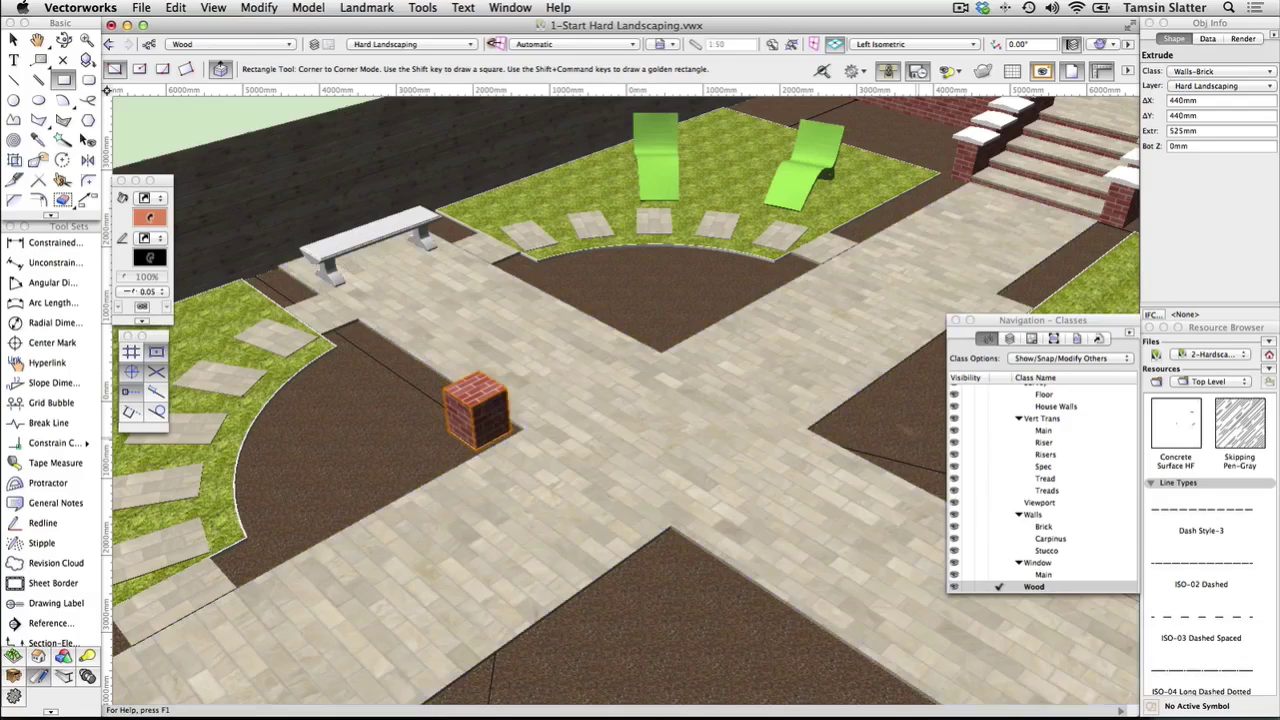
pyautogui.click(139, 69)
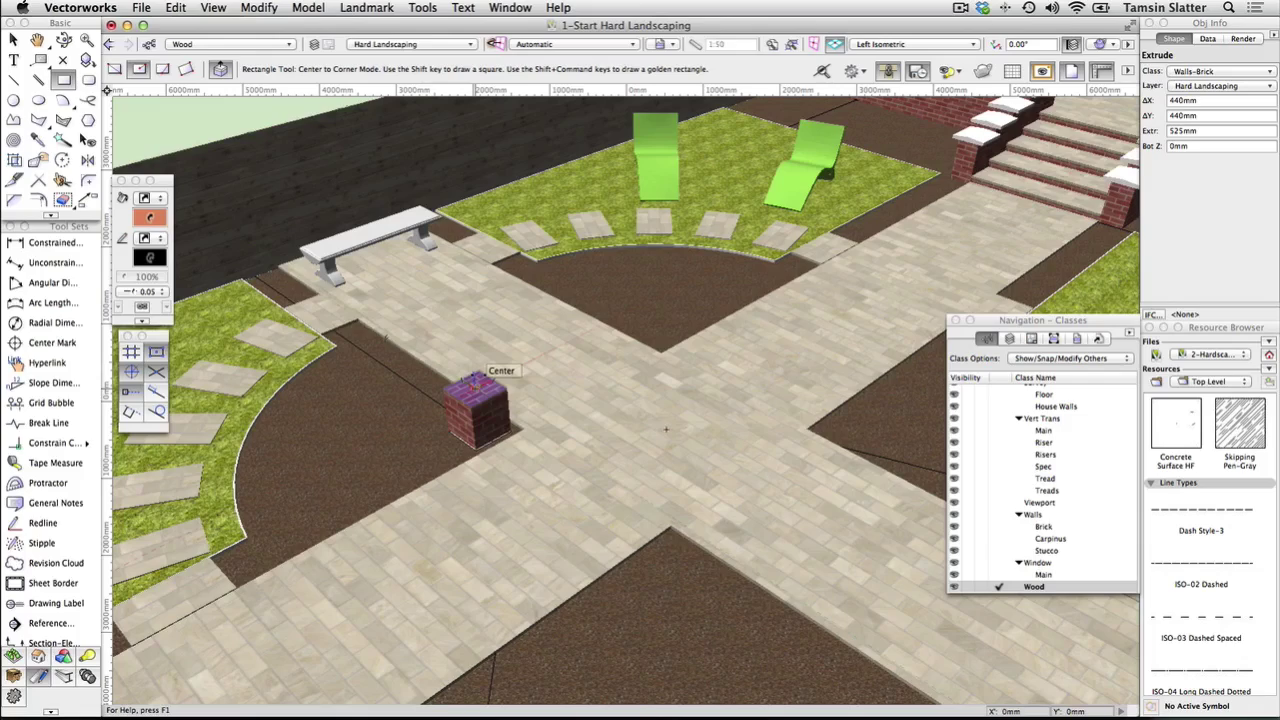
pyautogui.click(476, 388)
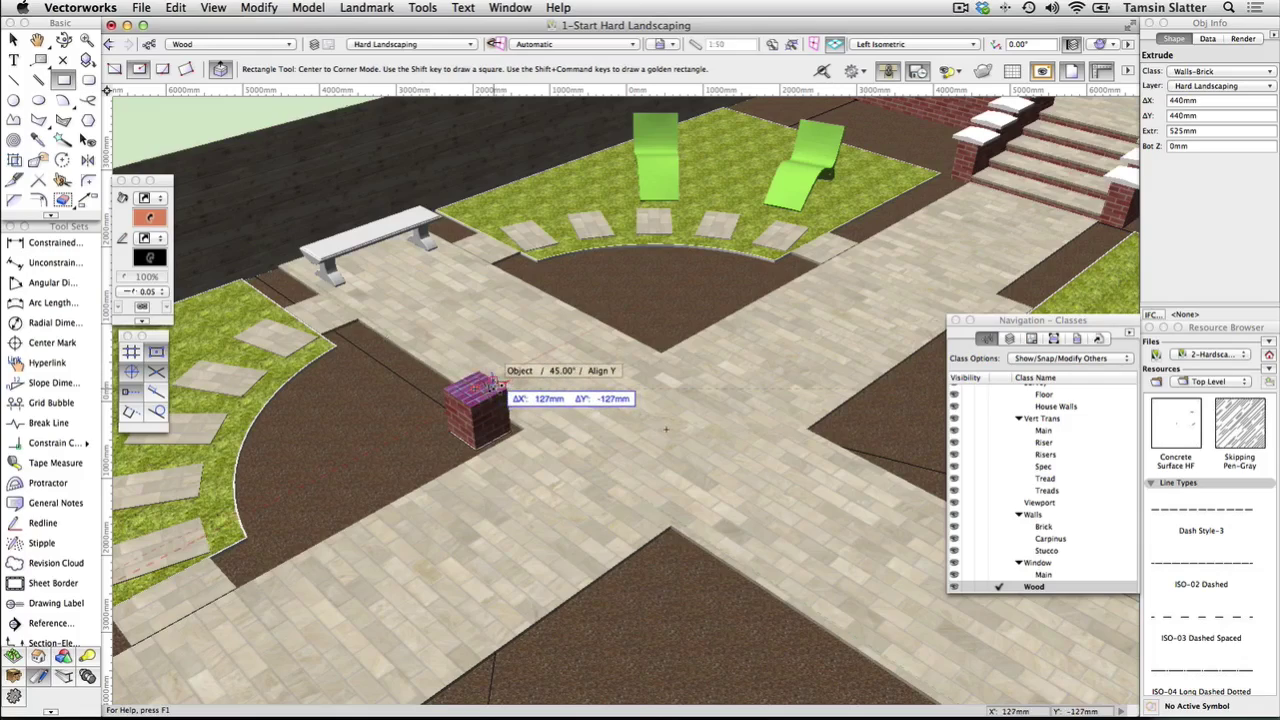
pyautogui.click(497, 386)
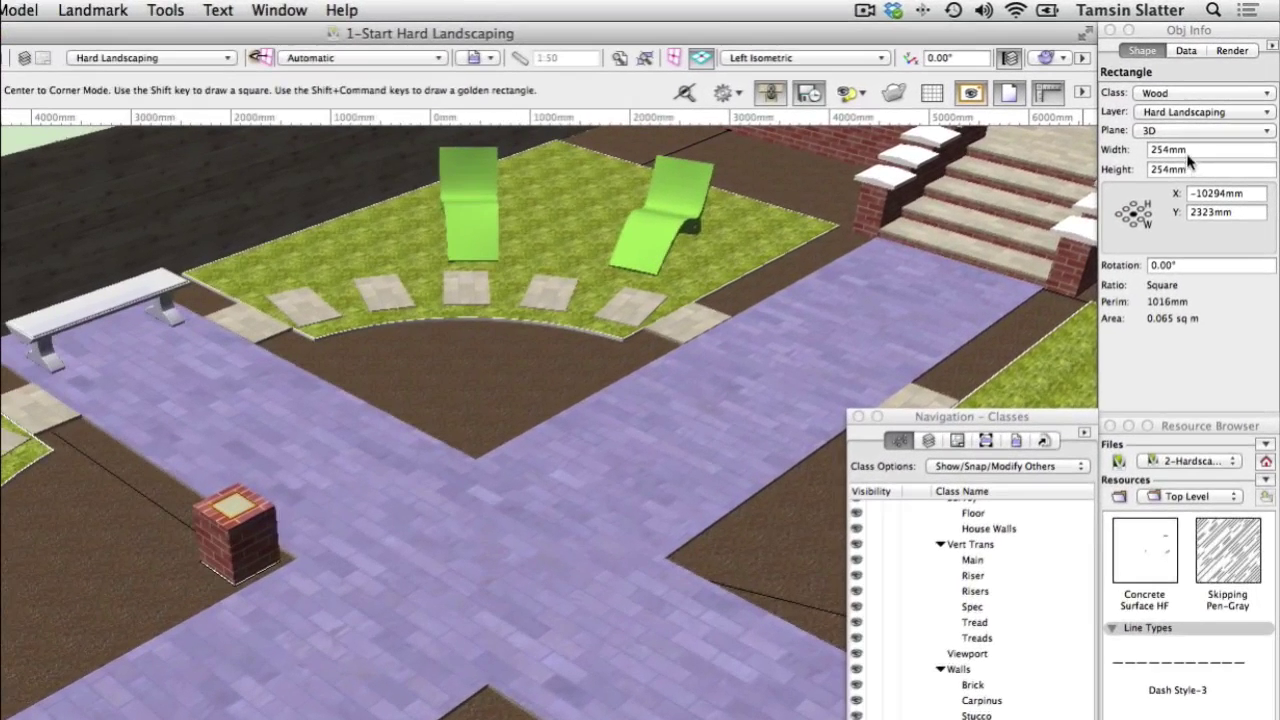
# - Set the width and height of the square on the brick base to 150 mm each
pyautogui.click(1188, 152)
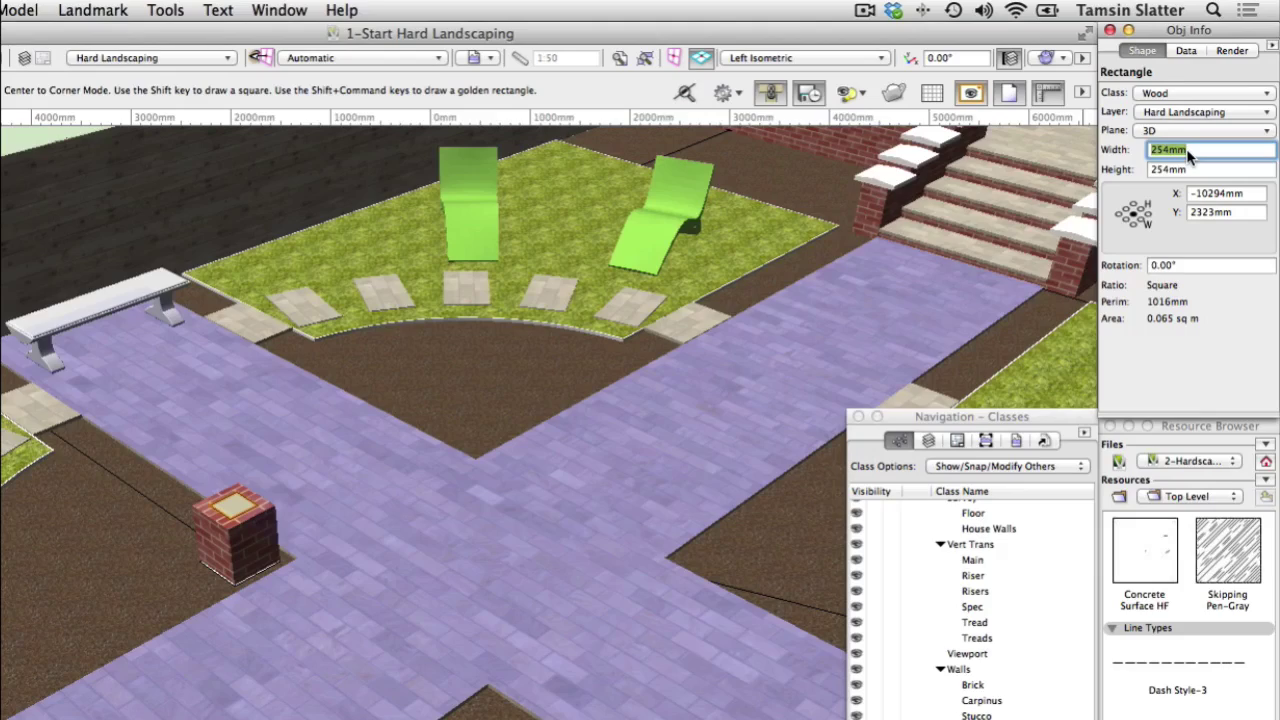
pyautogui.write('150')
pyautogui.press('Tab')
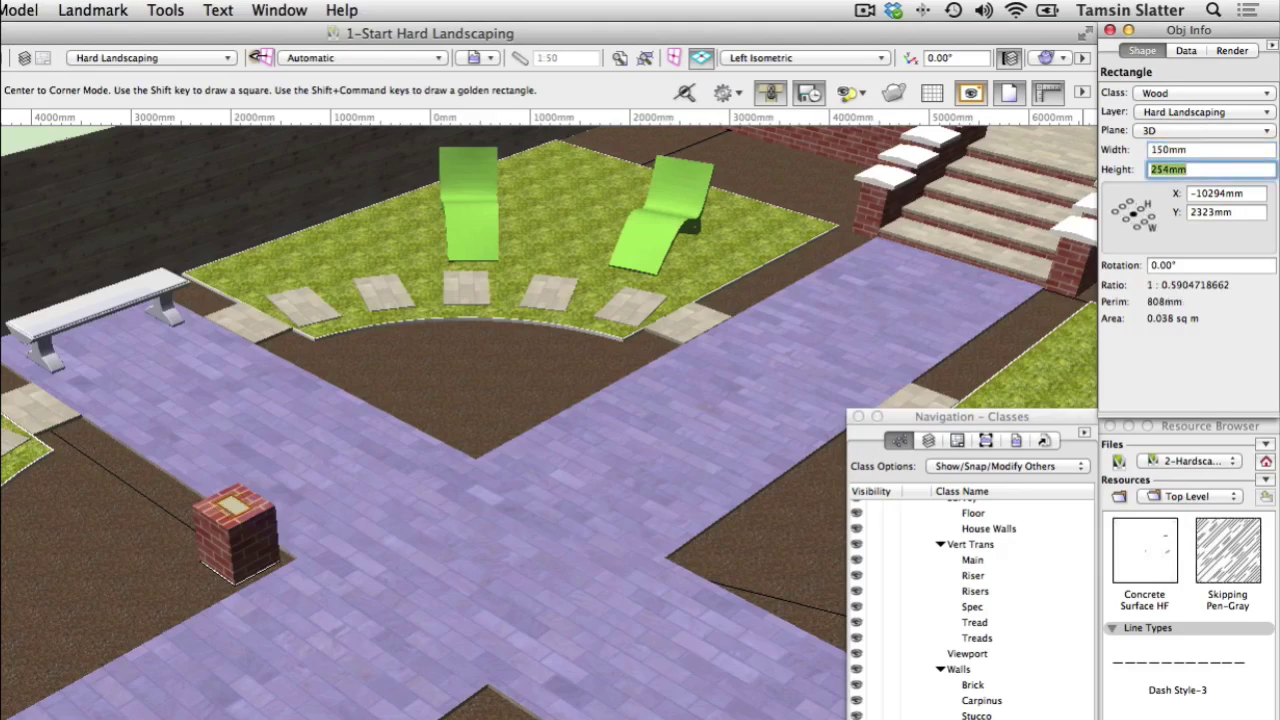
pyautogui.write('150')
pyautogui.press('Return')
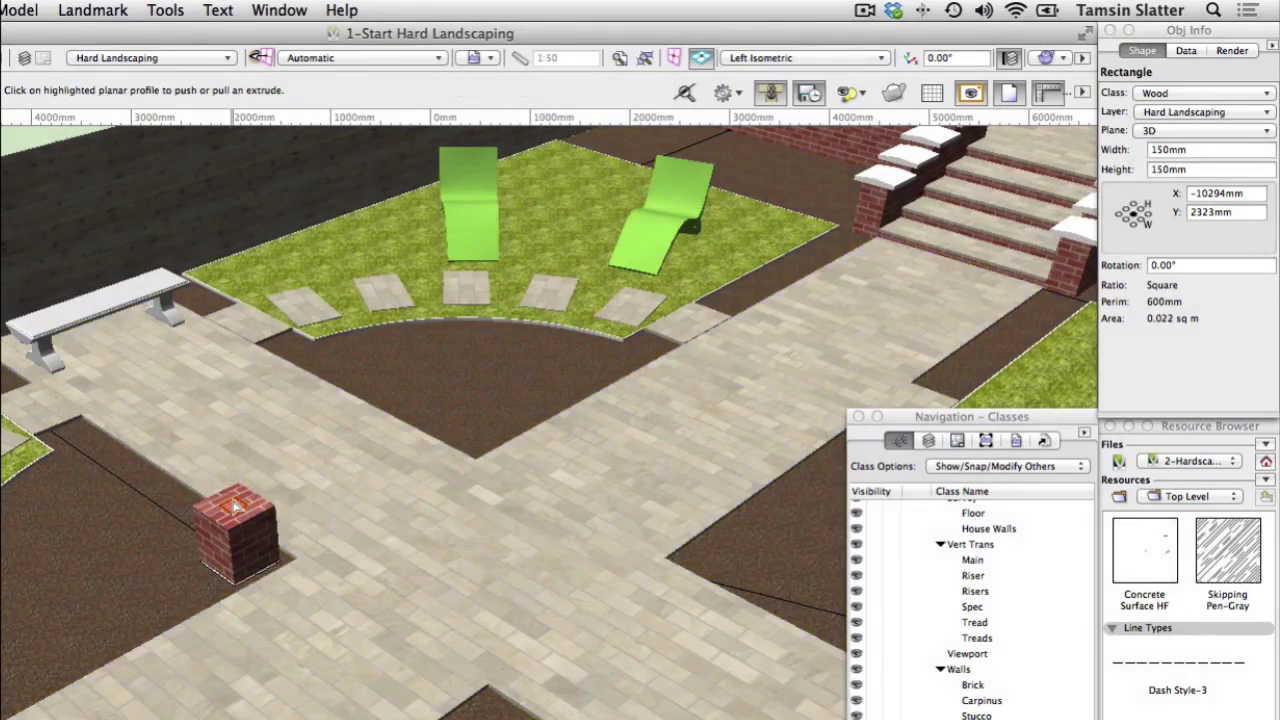
# - Extrude the square upward by 2475 mm to form the wooden post
pyautogui.click(232, 501)
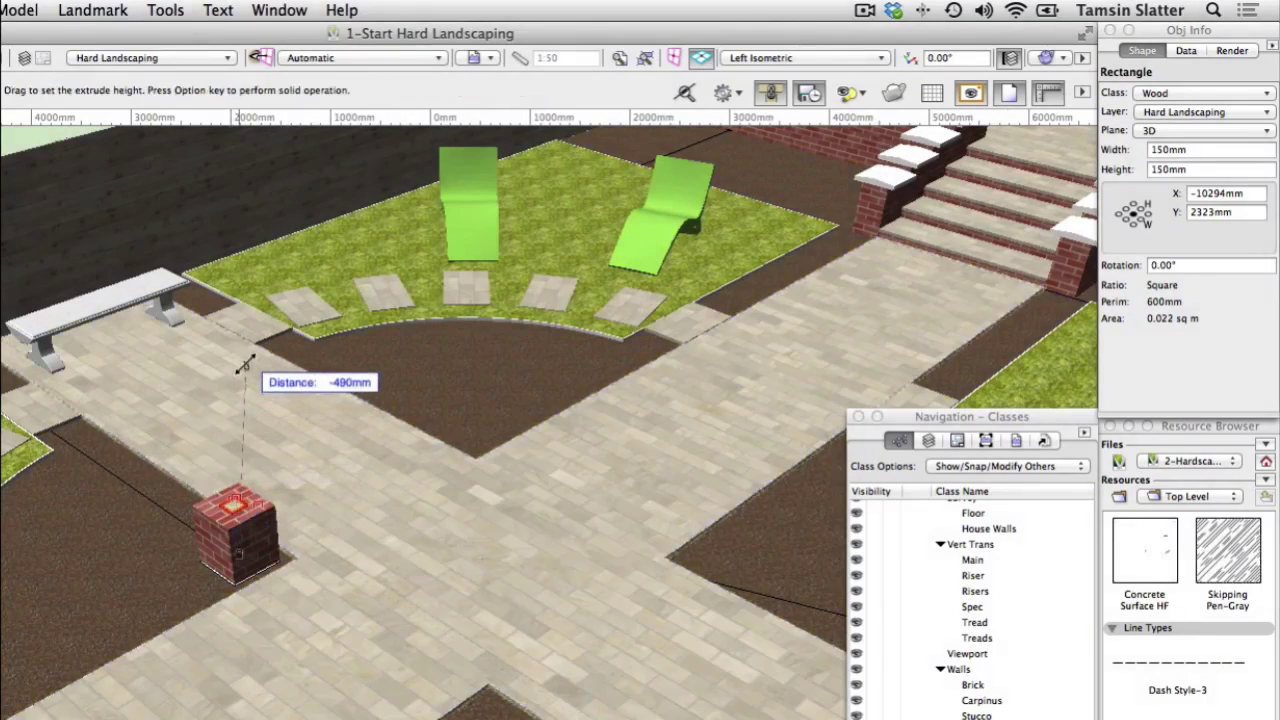
pyautogui.press('Tab')
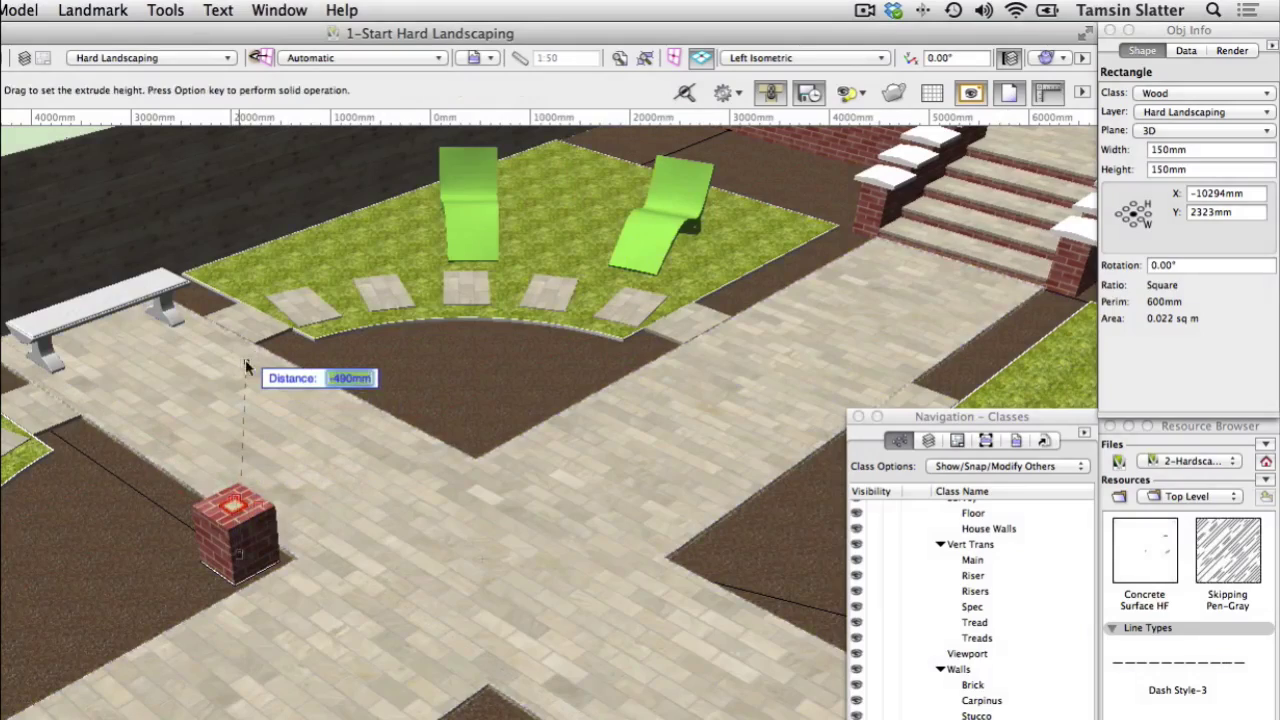
pyautogui.write('2475')
pyautogui.press('Return')
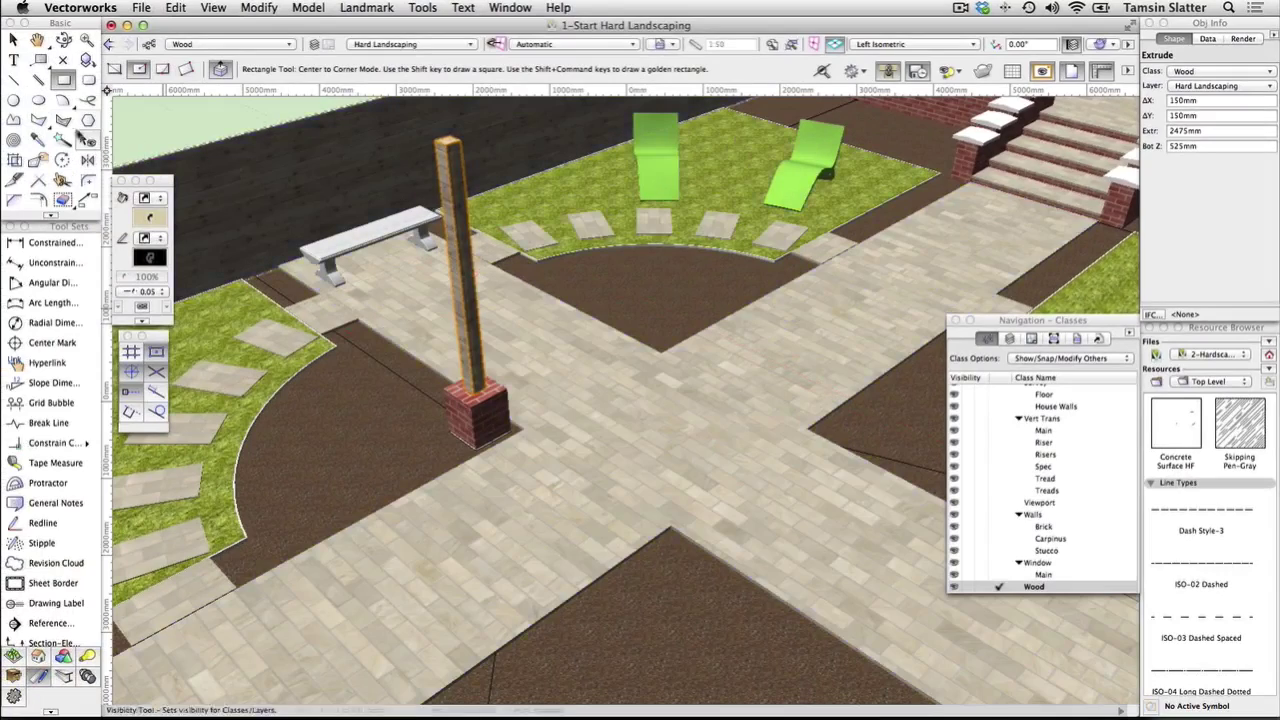
# - Mirror a copy of the post and its brick base about an axis through the paving centre into the rear planting bed
pyautogui.click(14, 40)
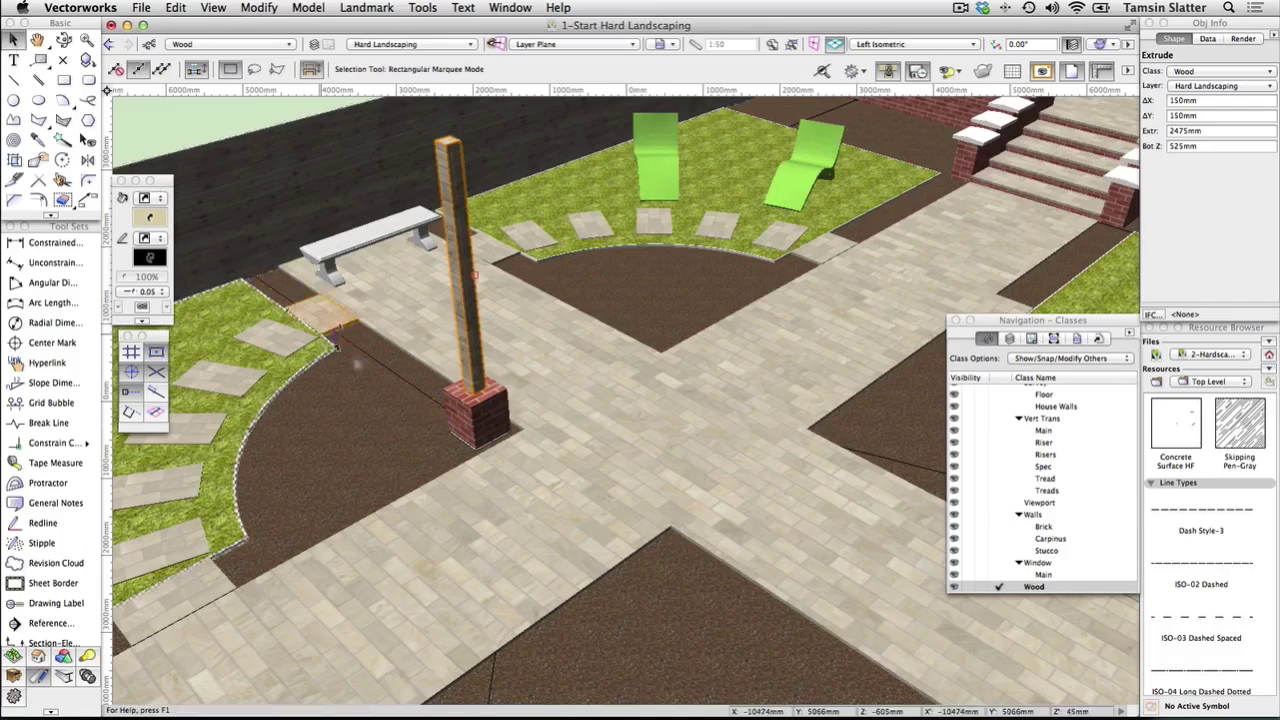
pyautogui.keyDown('shift'); pyautogui.click(482, 429); pyautogui.keyUp('shift')
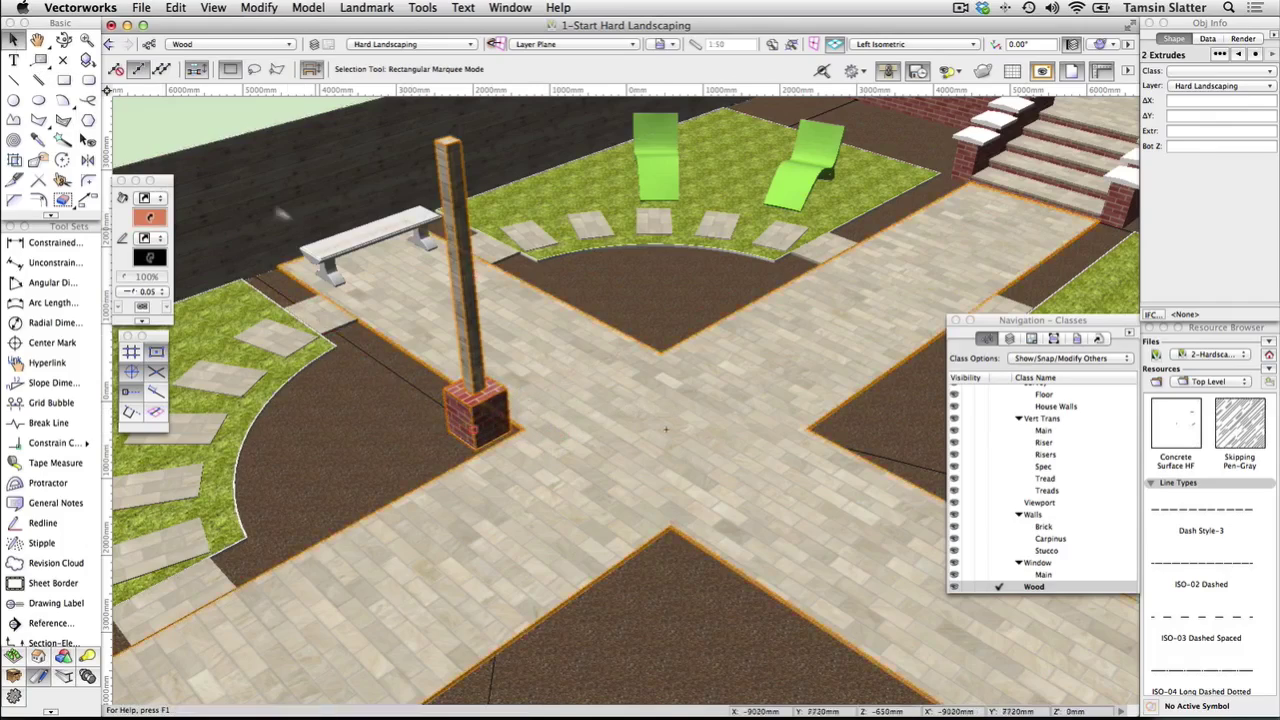
pyautogui.click(87, 159)
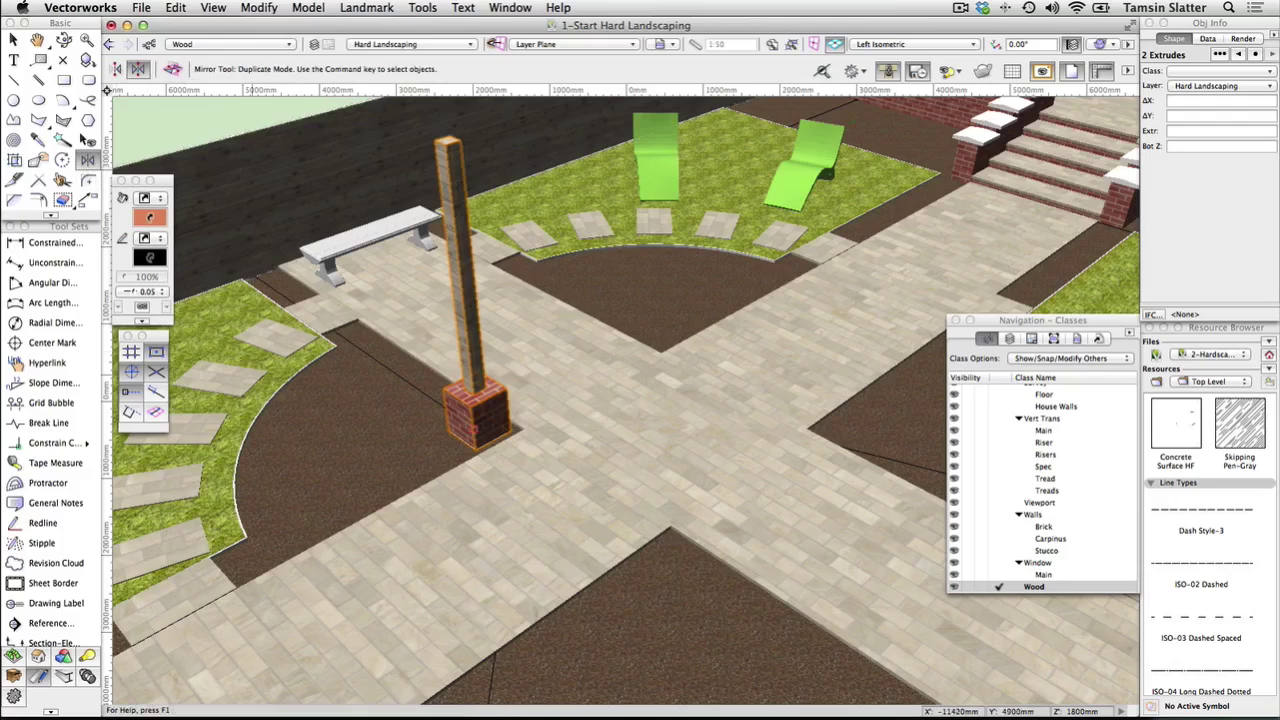
pyautogui.click(665, 431)
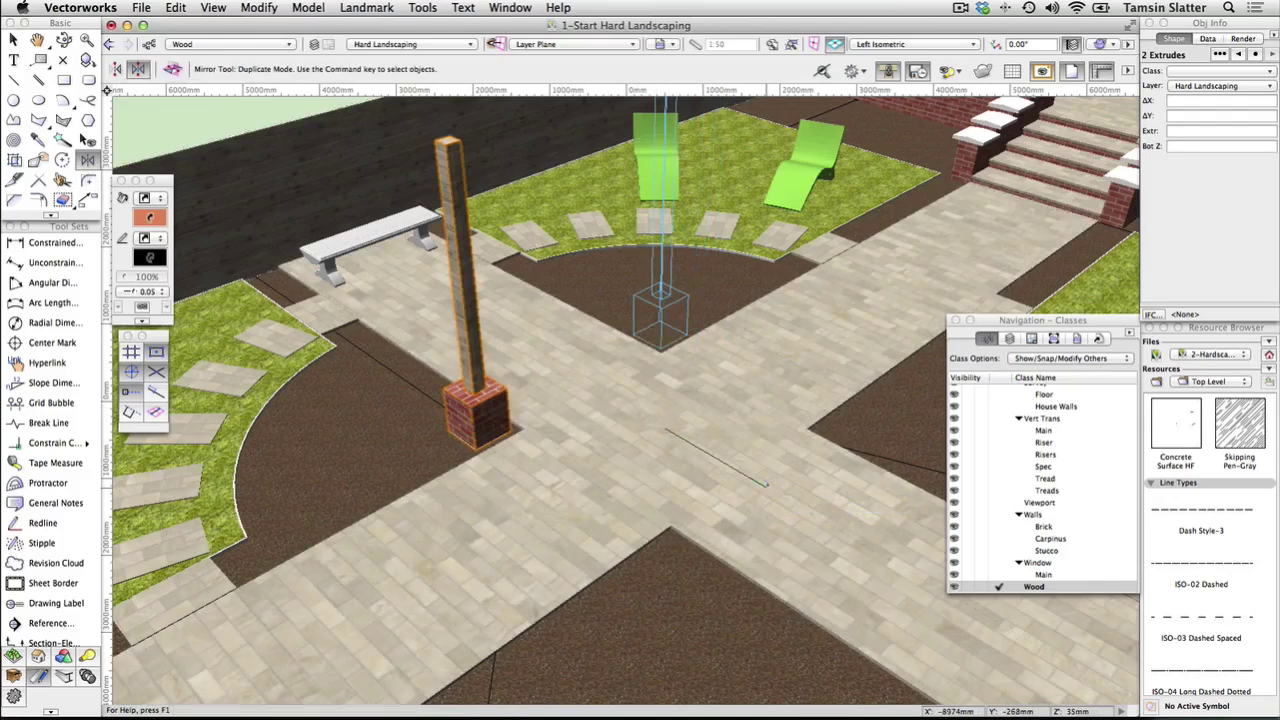
pyautogui.click(766, 486)
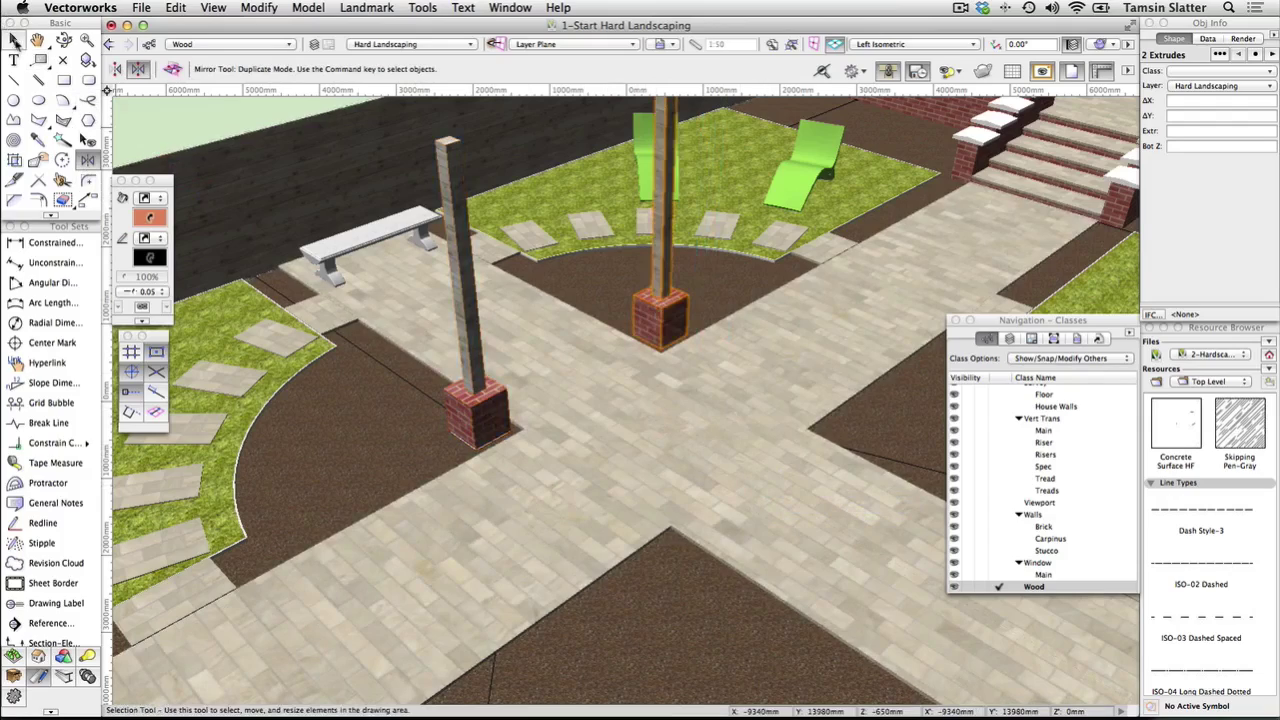
# - Mirror copies of both posts and their brick bases about an axis through the paving centre onto the two opposite beds
pyautogui.click(15, 40)
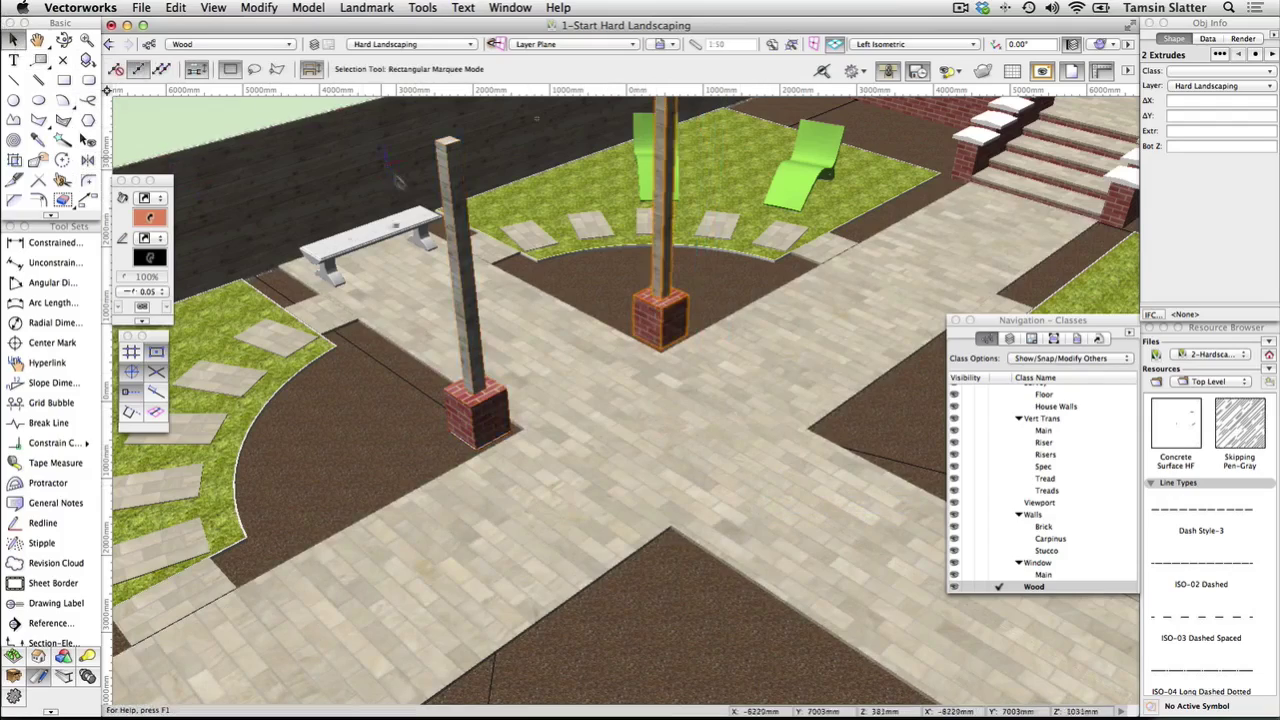
pyautogui.keyDown('shift'); pyautogui.click(492, 432); pyautogui.keyUp('shift')
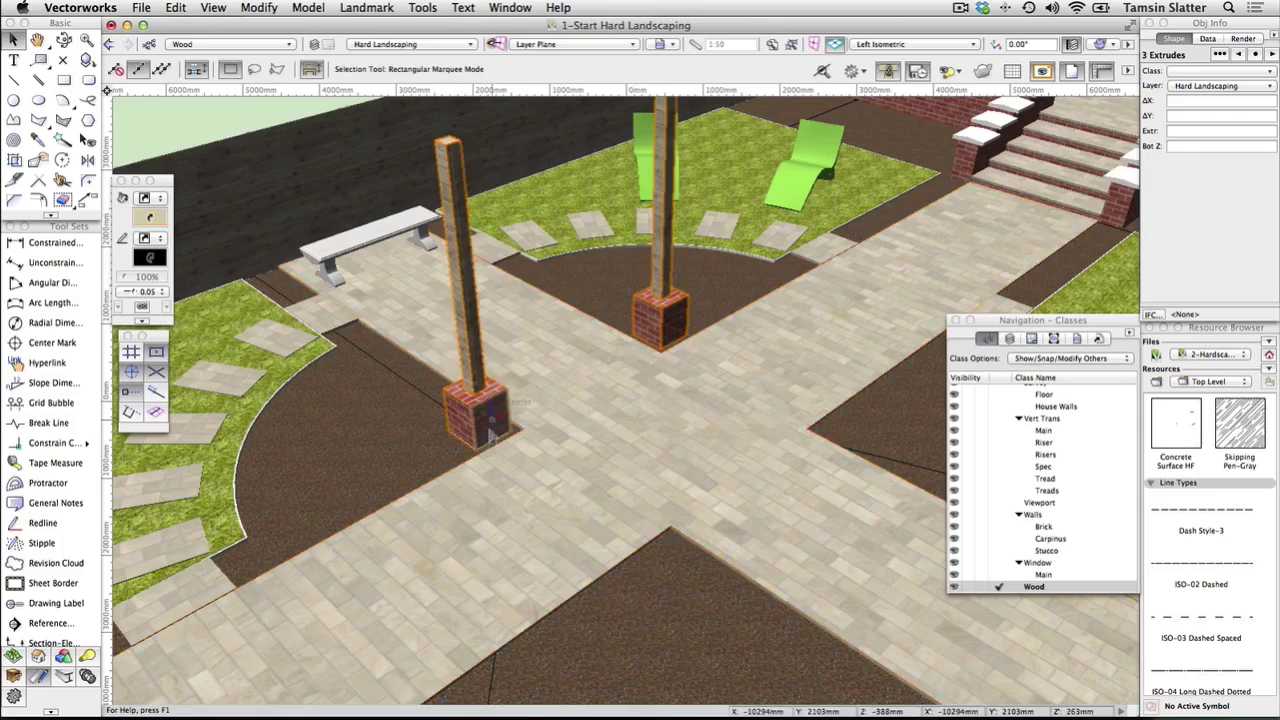
pyautogui.keyDown('shift'); pyautogui.click(492, 422); pyautogui.keyUp('shift')
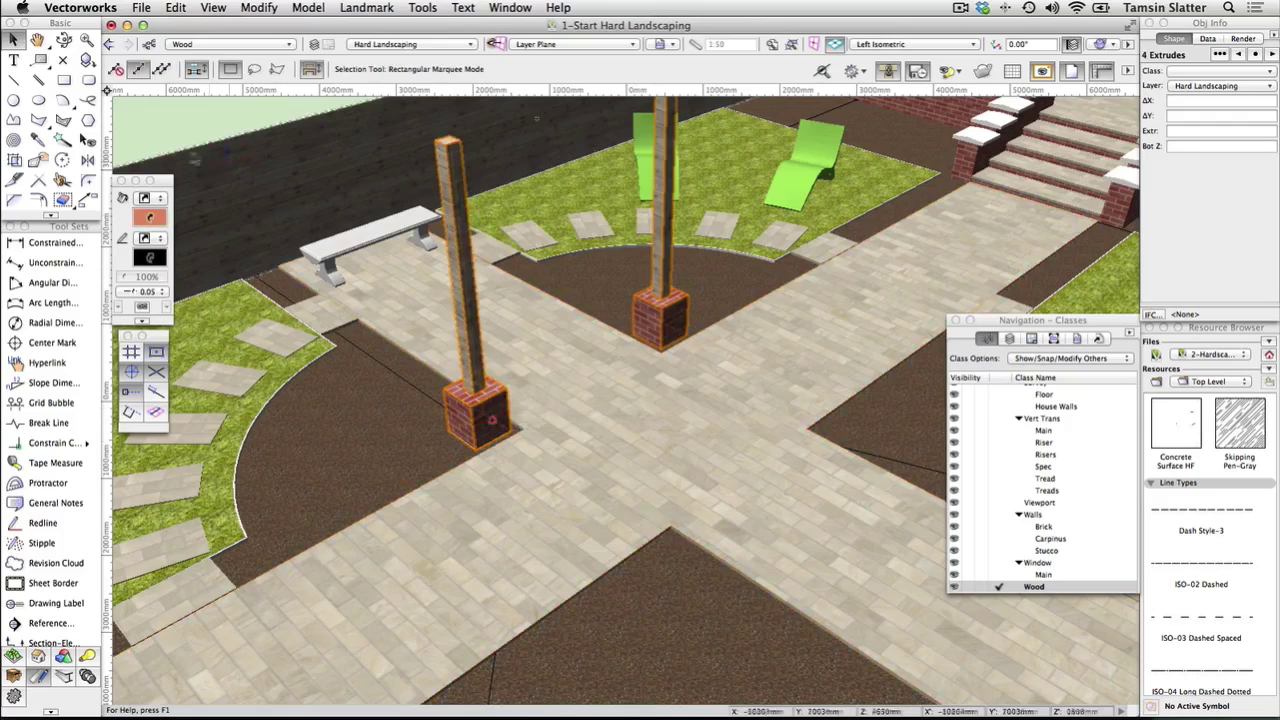
pyautogui.click(87, 160)
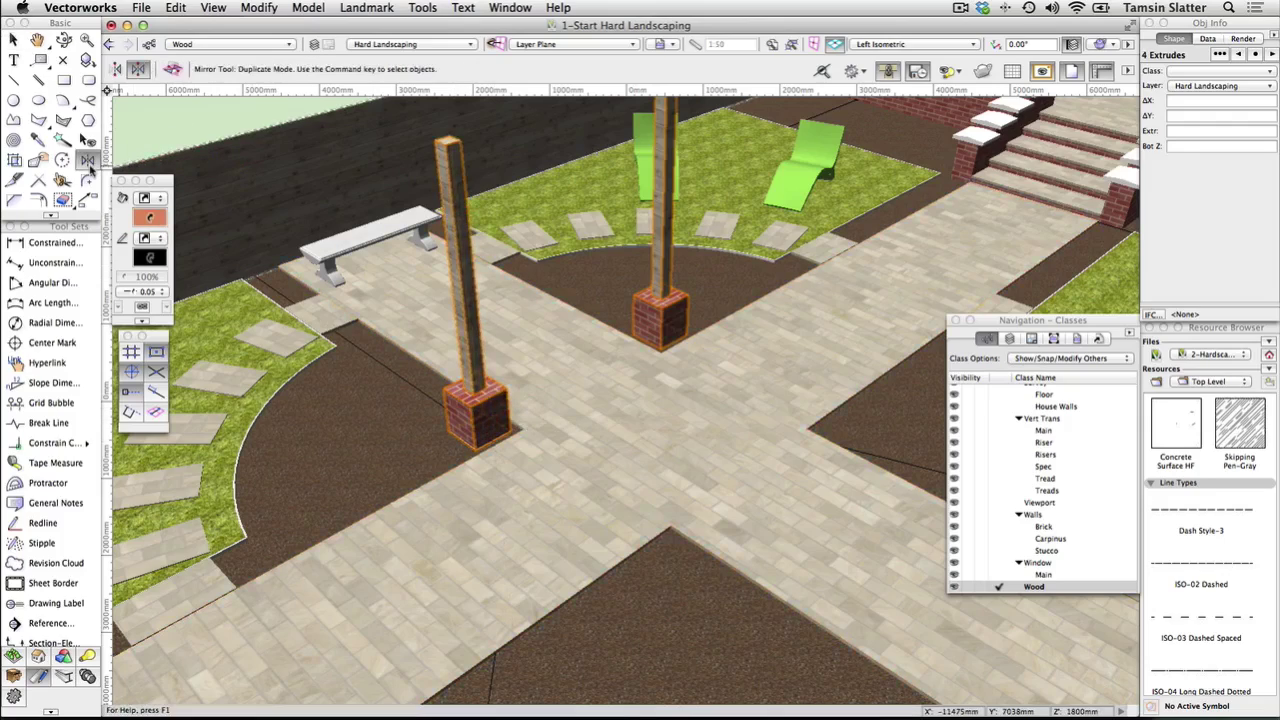
pyautogui.click(666, 429)
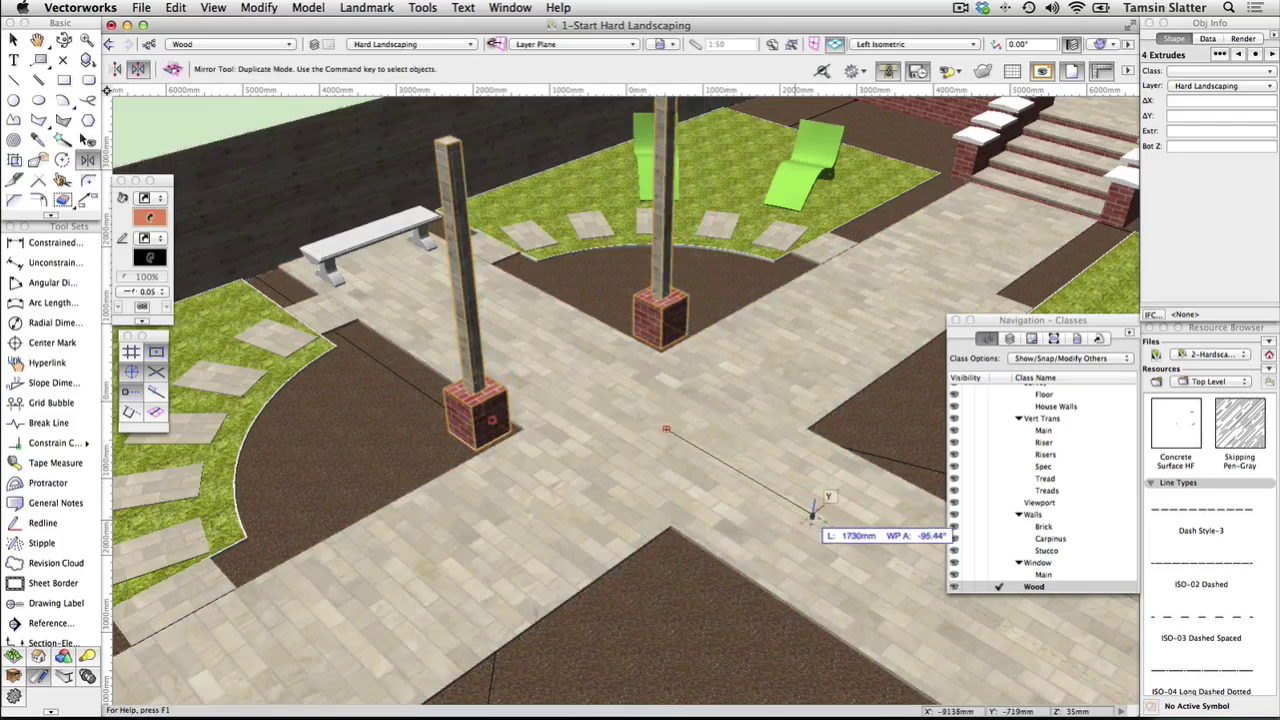
pyautogui.click(559, 541)
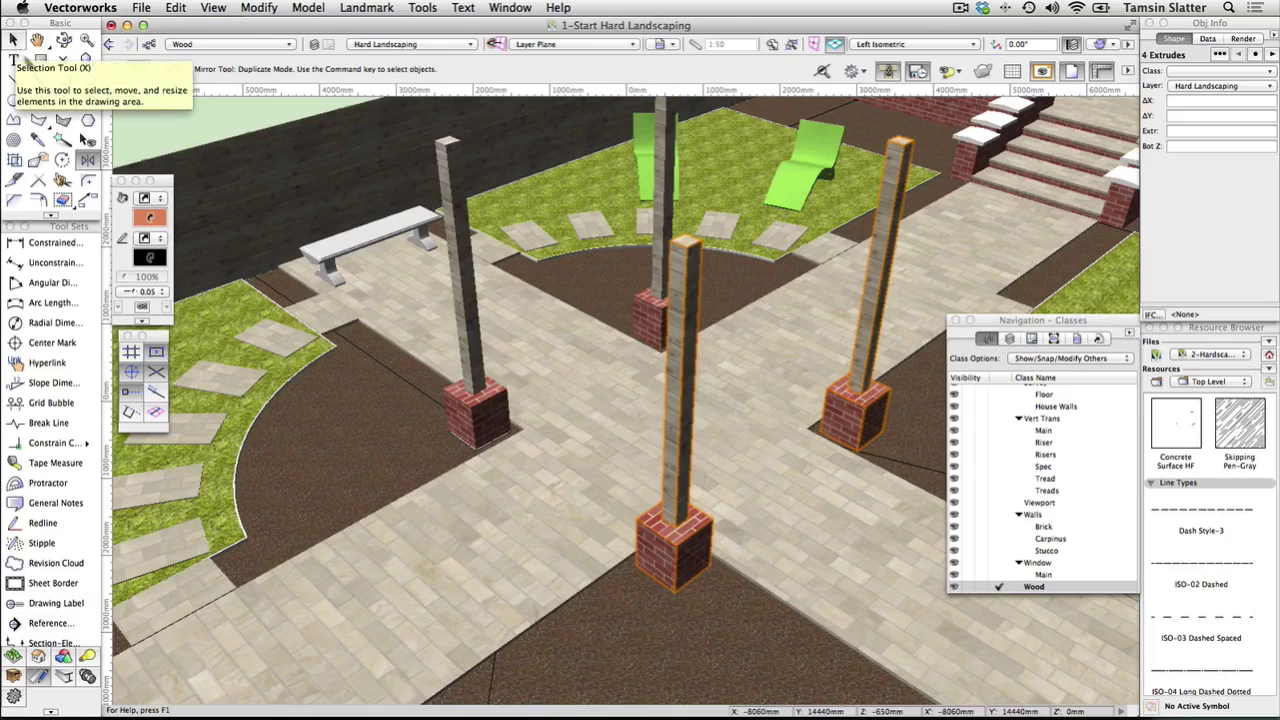
# - Draw a 2790 mm square across the tops of the four posts, between the outer corners of two diagonally opposite posts
pyautogui.press('space')
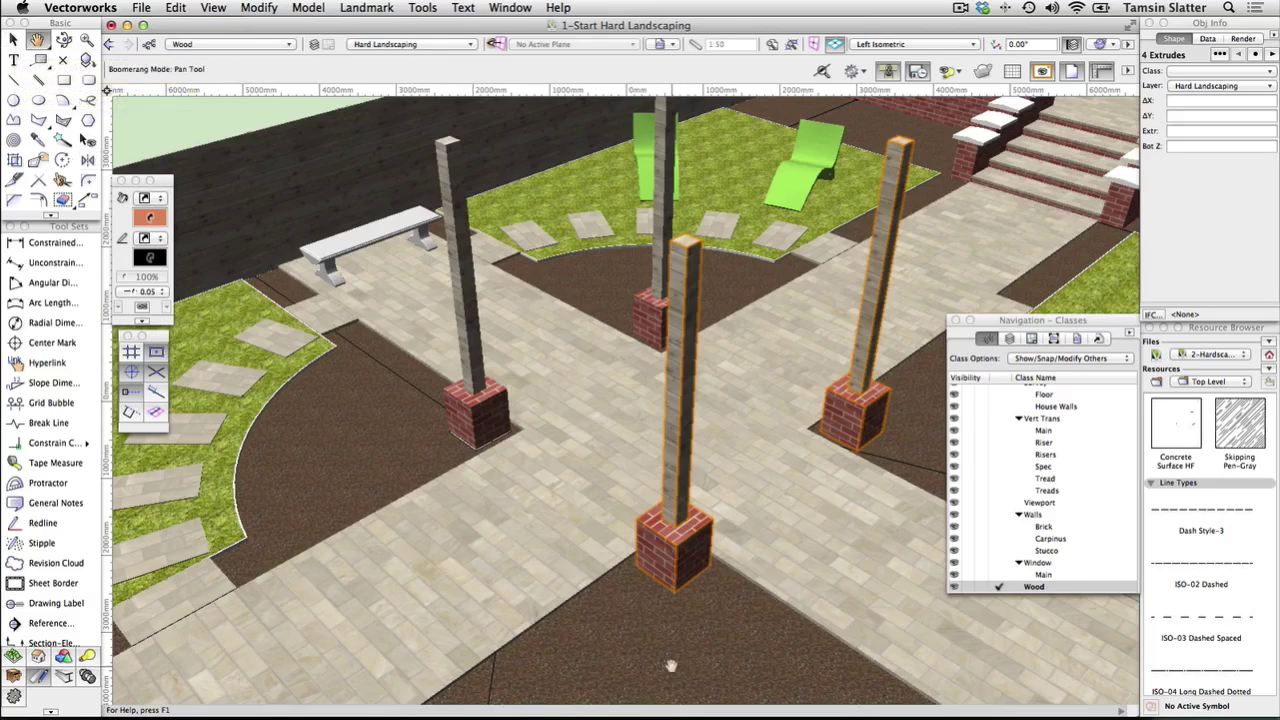
pyautogui.moveTo(671, 665); pyautogui.dragTo(664, 714)
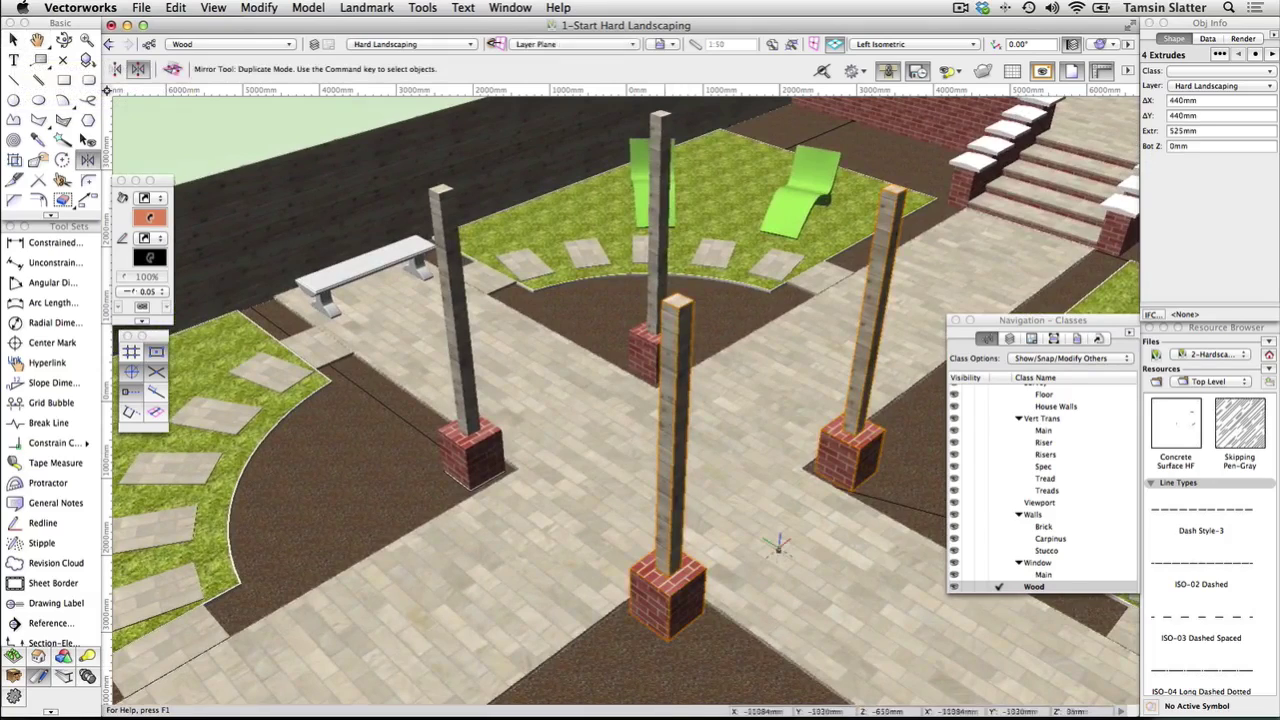
pyautogui.moveTo(777, 548); pyautogui.dragTo(771, 568)
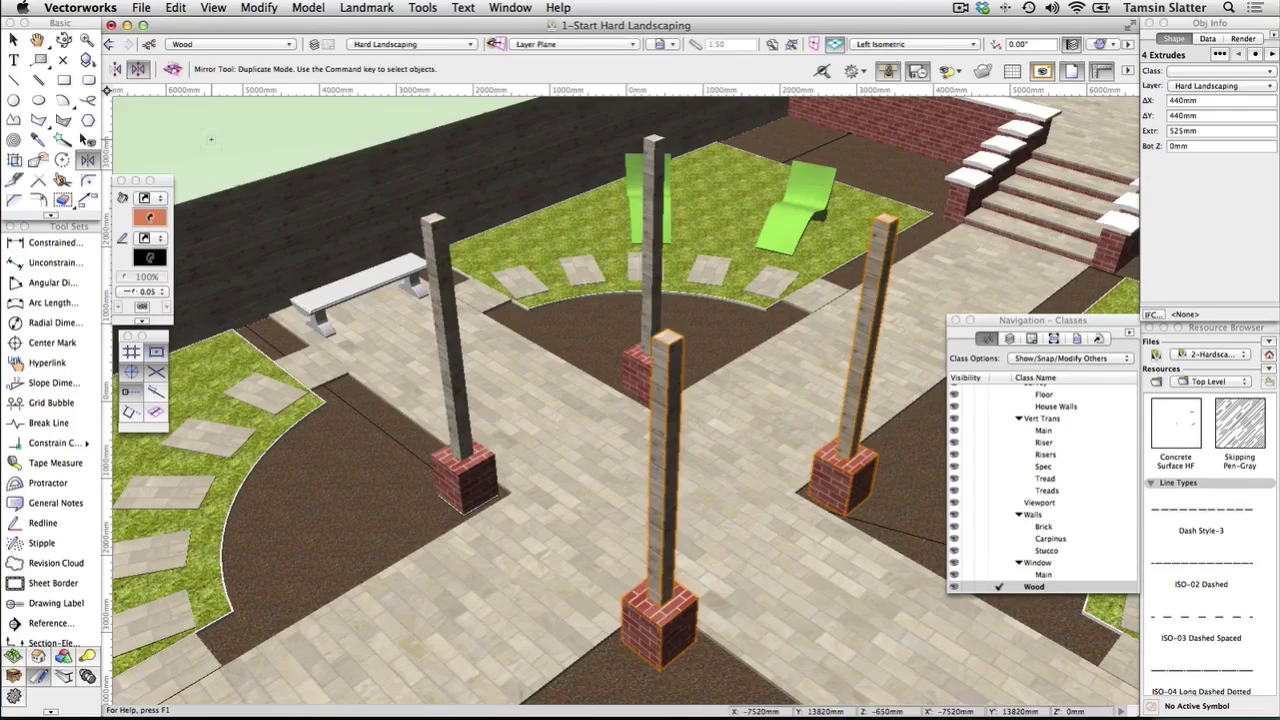
pyautogui.click(63, 83)
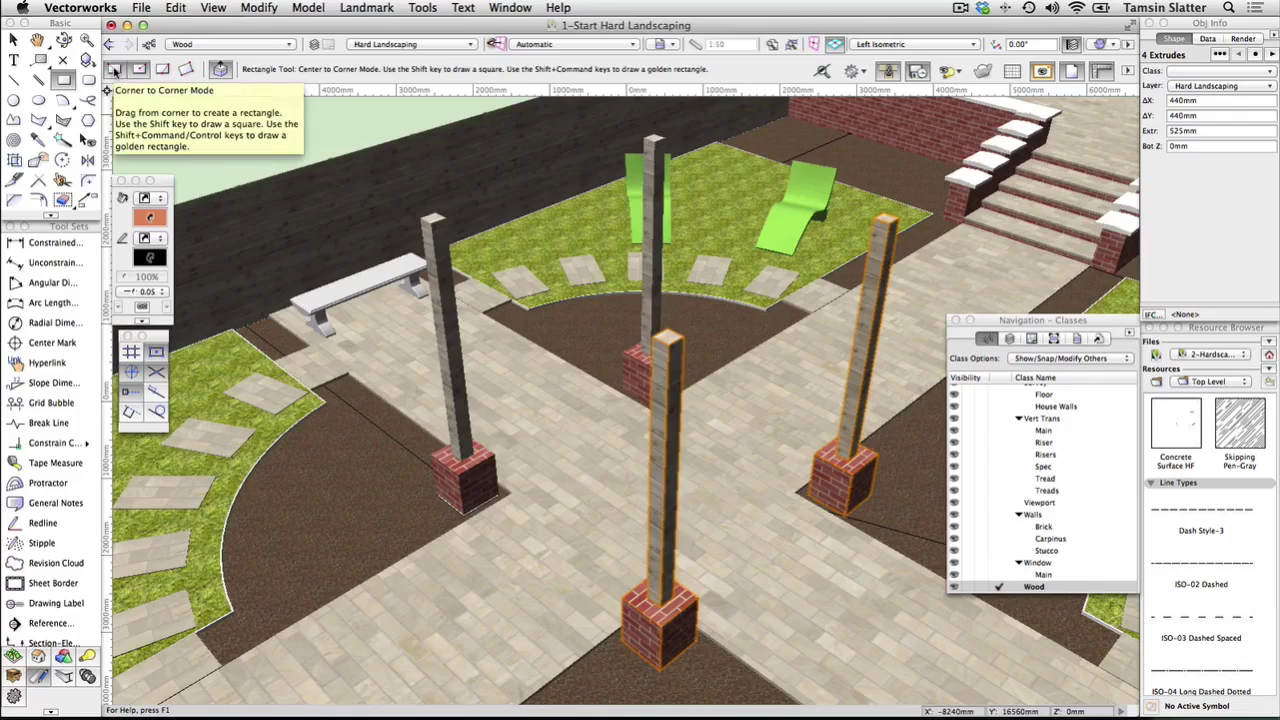
pyautogui.click(115, 70)
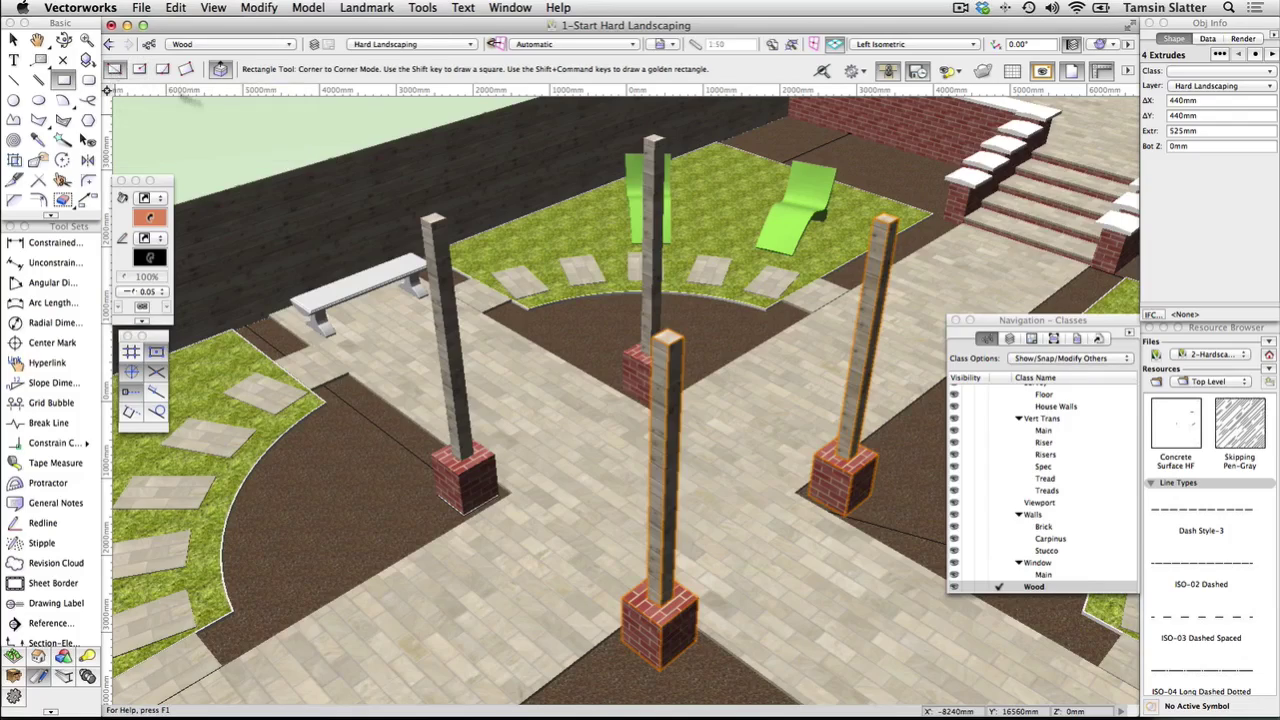
pyautogui.click(432, 217)
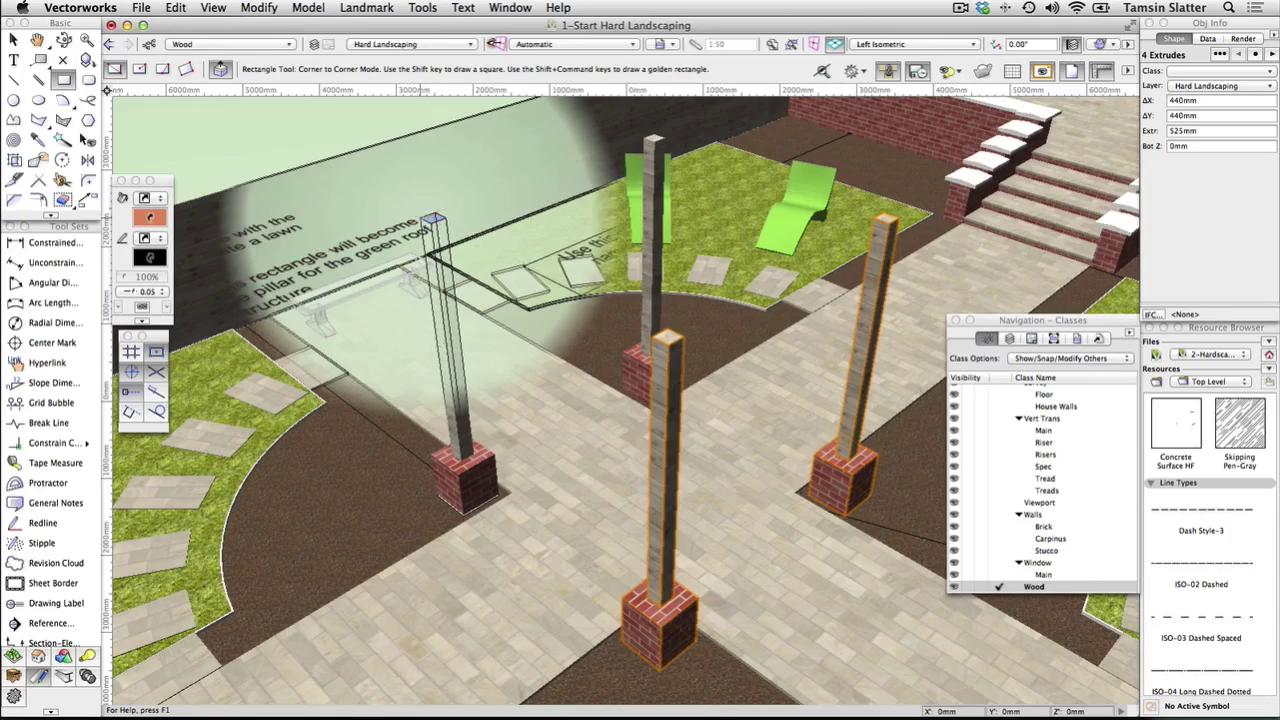
pyautogui.click(428, 217)
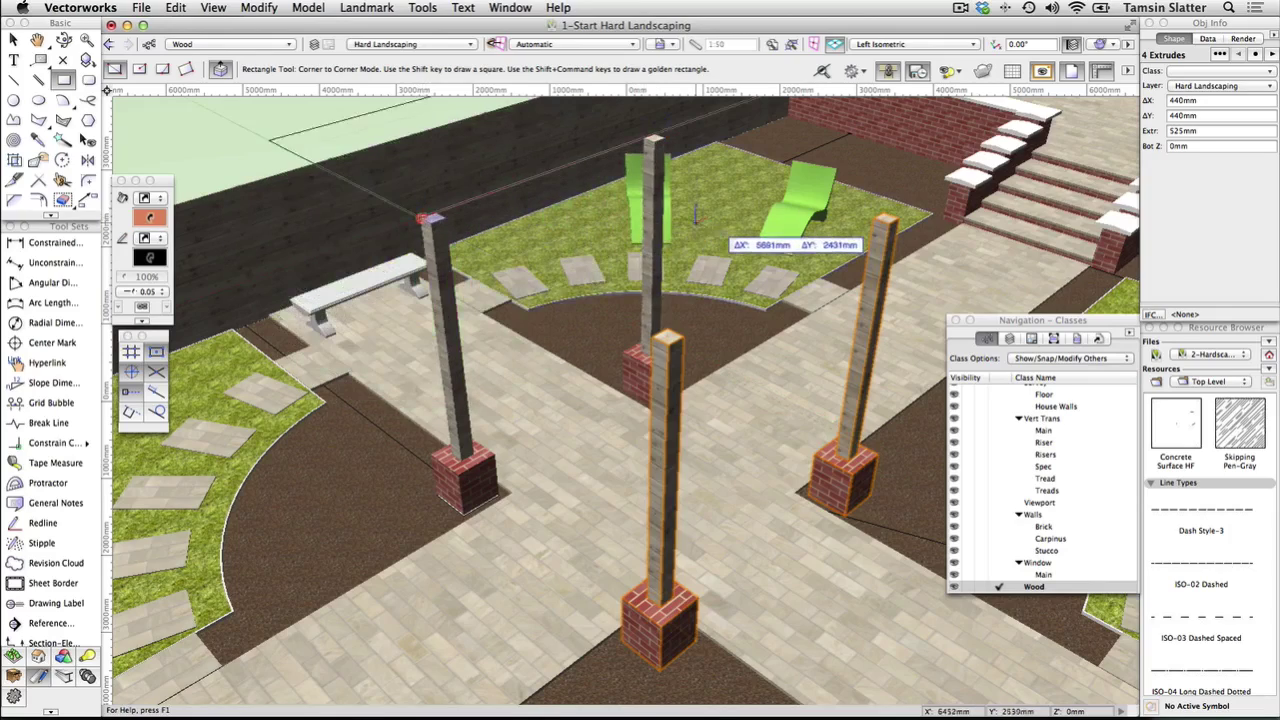
pyautogui.click(900, 213)
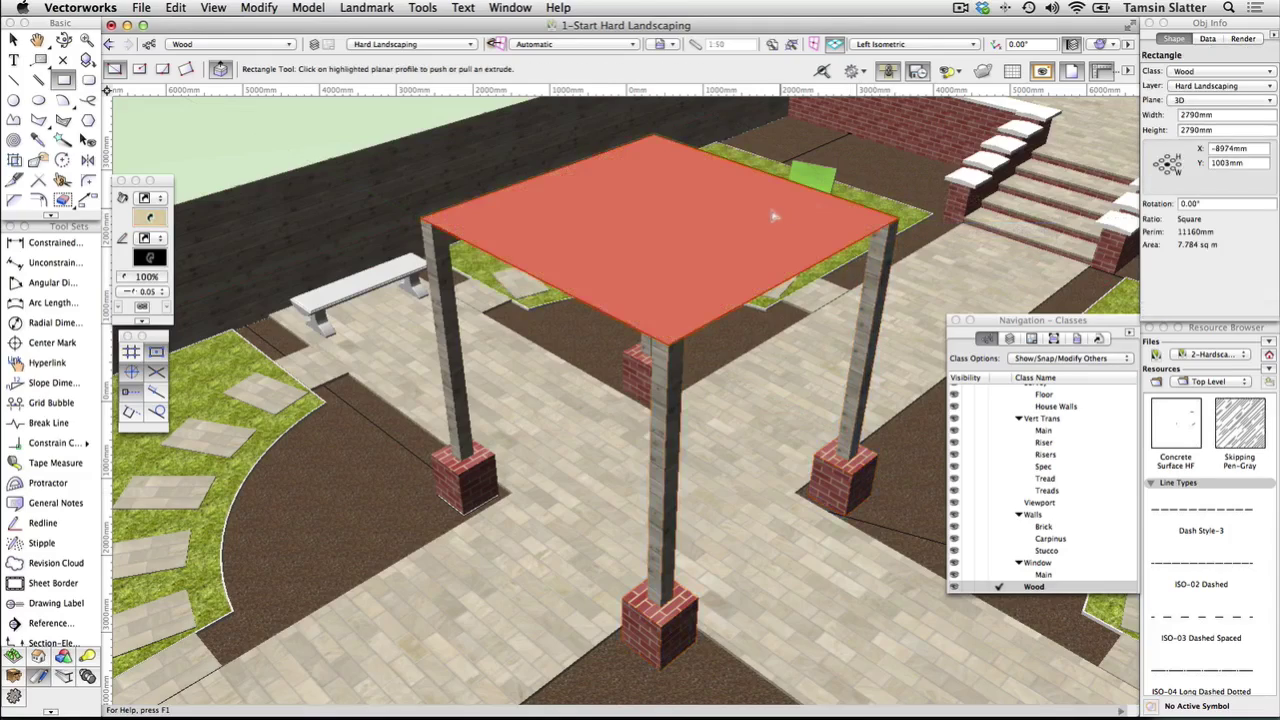
# - Extrude the square on top of the posts upward by 300 mm to form the roof slab
pyautogui.click(722, 222)
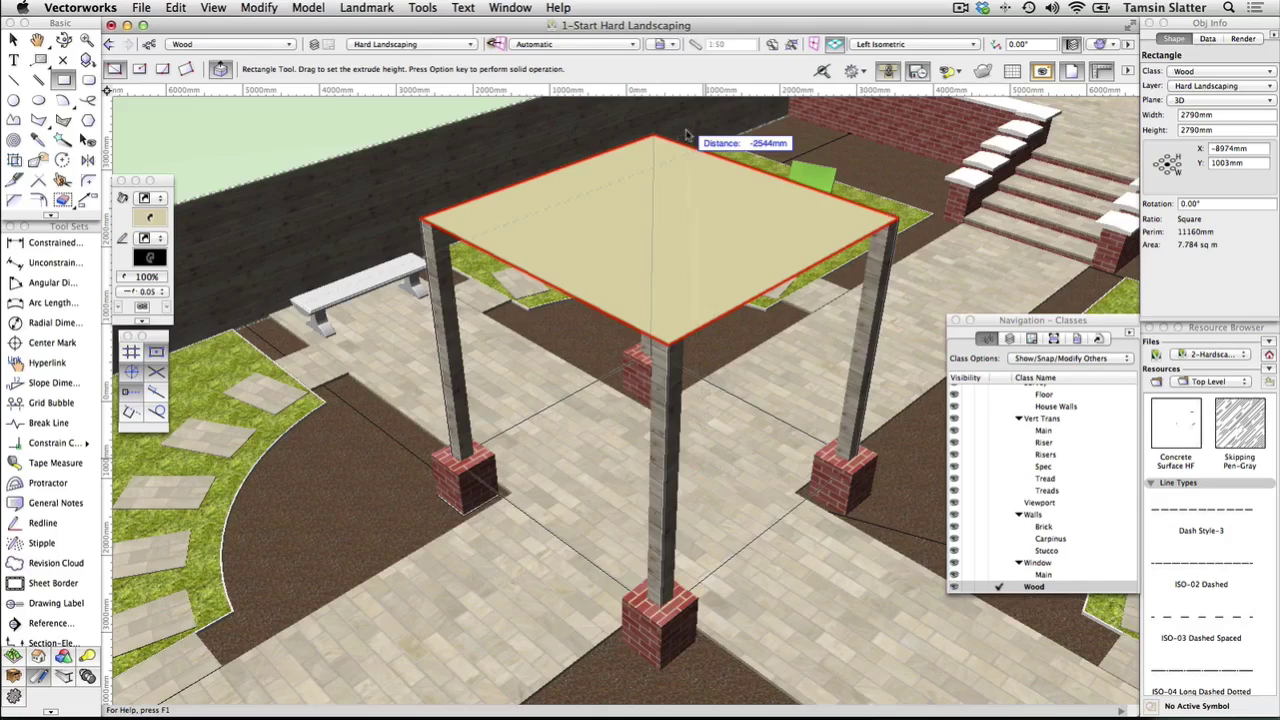
pyautogui.press('Tab')
pyautogui.write('300')
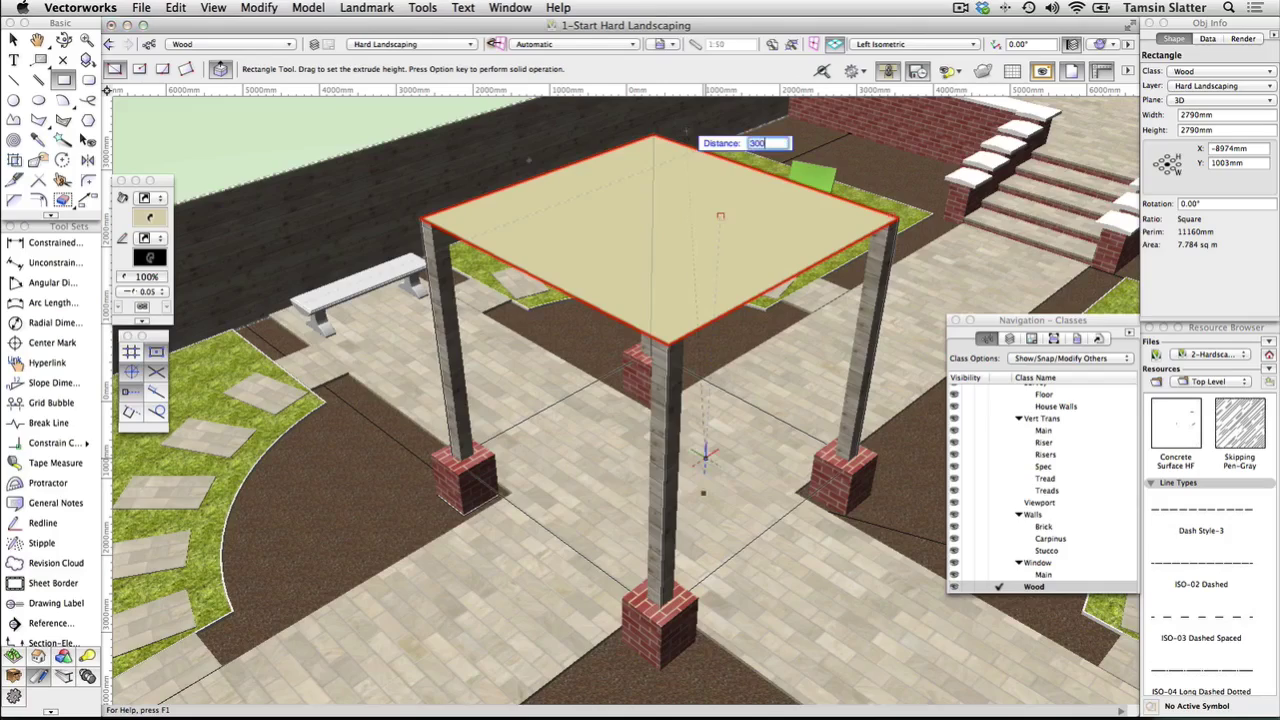
pyautogui.press('Return')
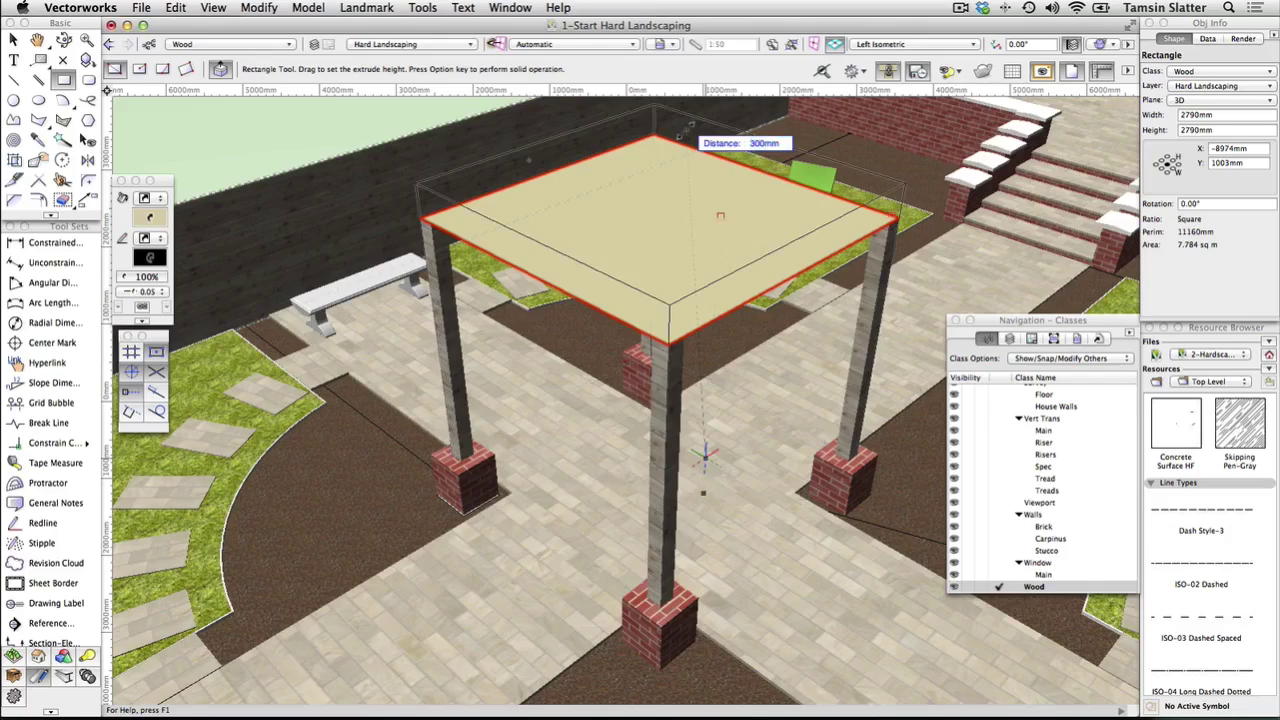
pyautogui.click(686, 126)
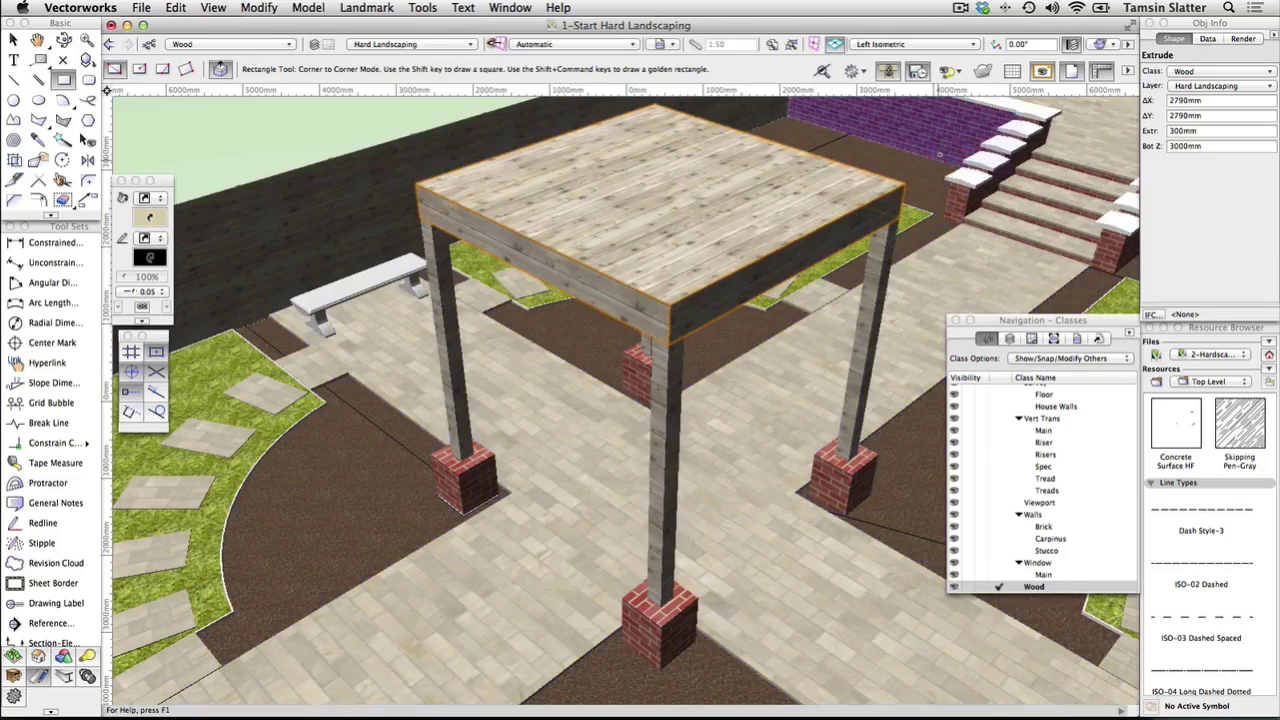
# - Taper the roof slab outward symmetrically with the Deform tool at taper ratio 1, widening its top to about 3080 mm square
pyautogui.moveTo(940, 155); pyautogui.dragTo(928, 180)
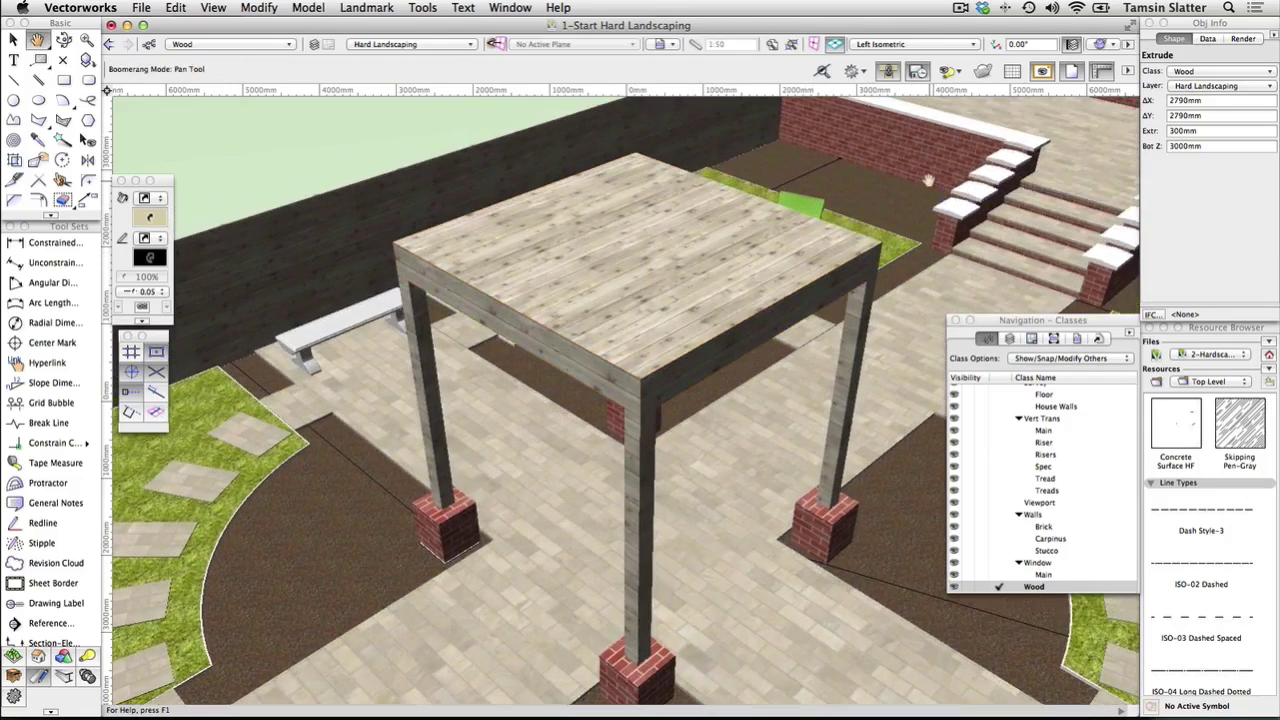
pyautogui.click(64, 657)
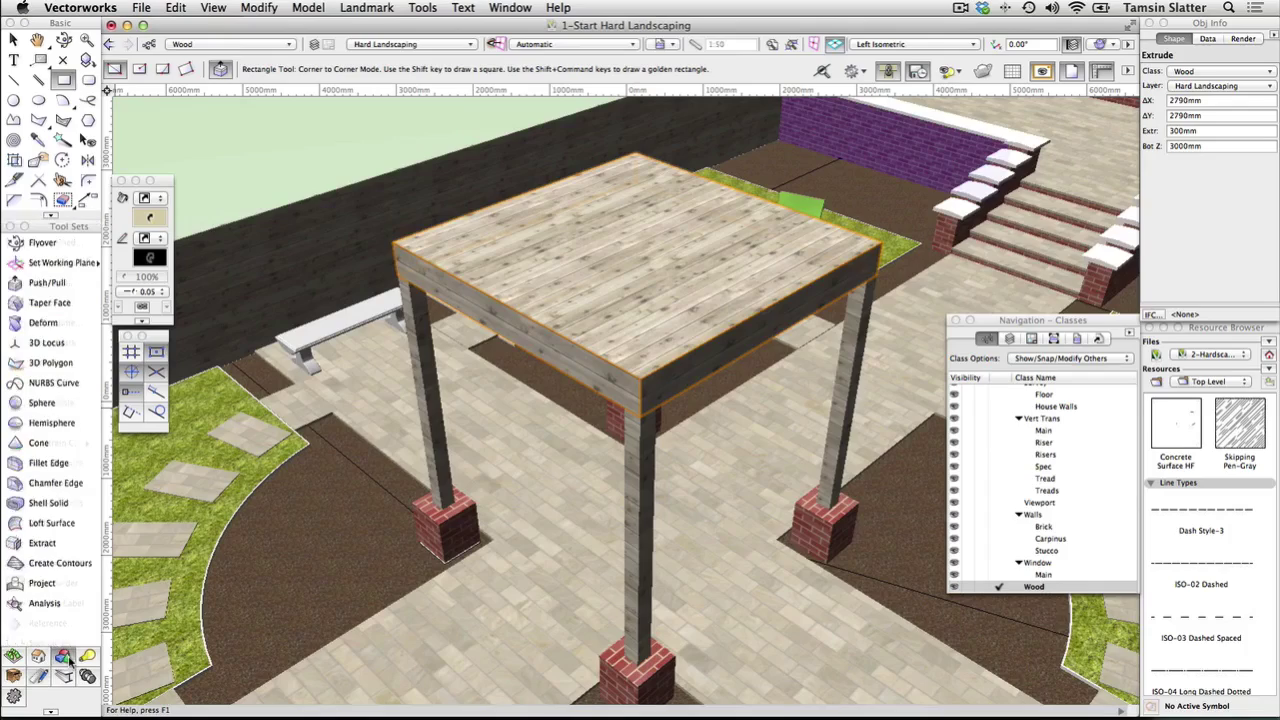
pyautogui.click(30, 323)
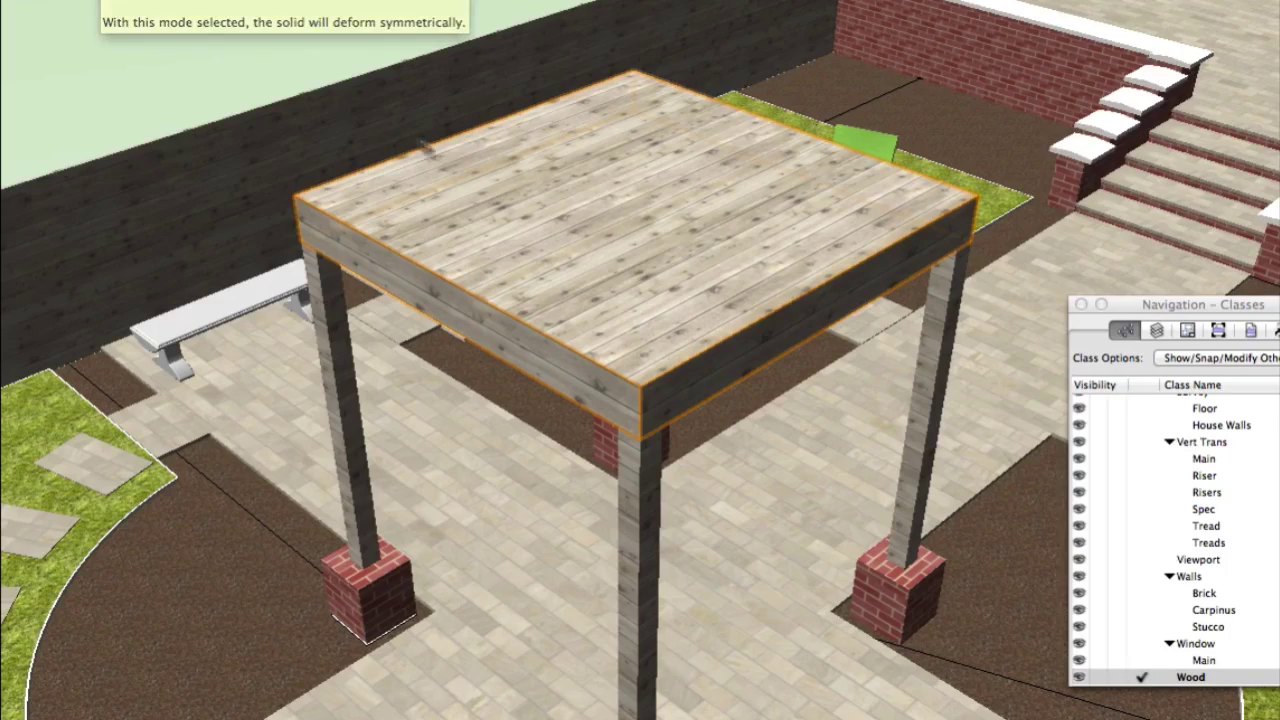
pyautogui.click(671, 198)
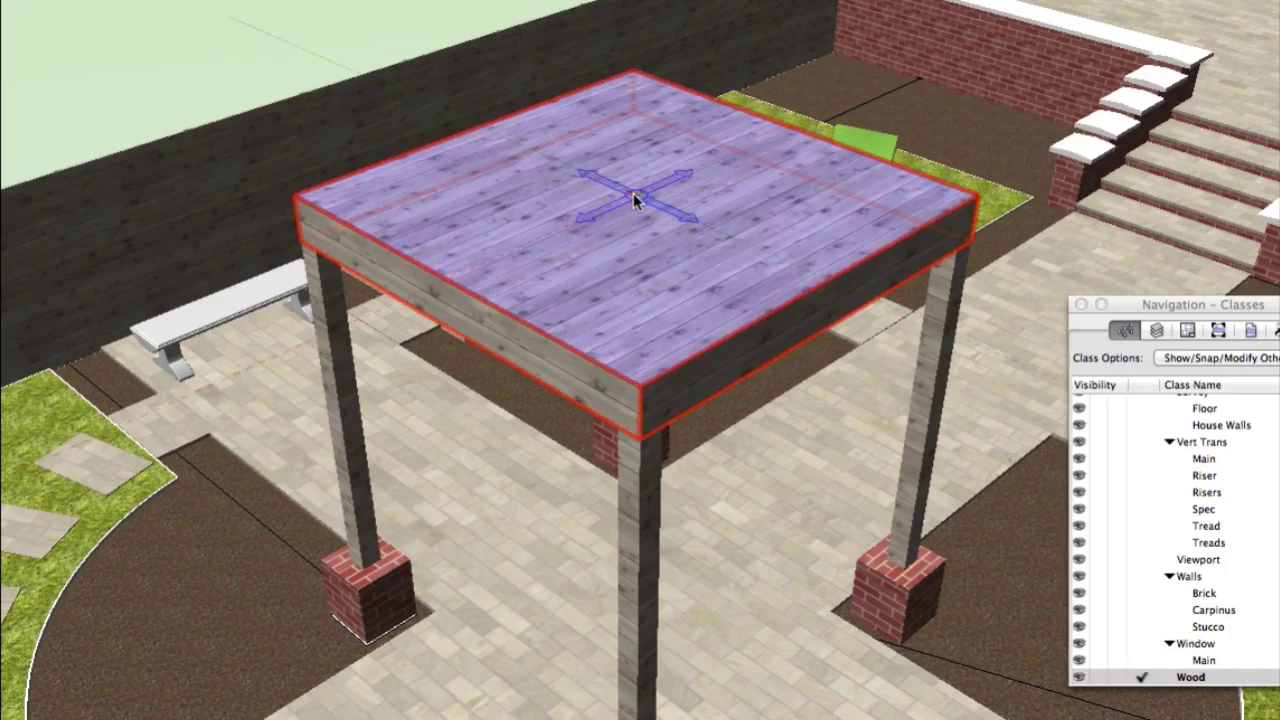
pyautogui.click(633, 195)
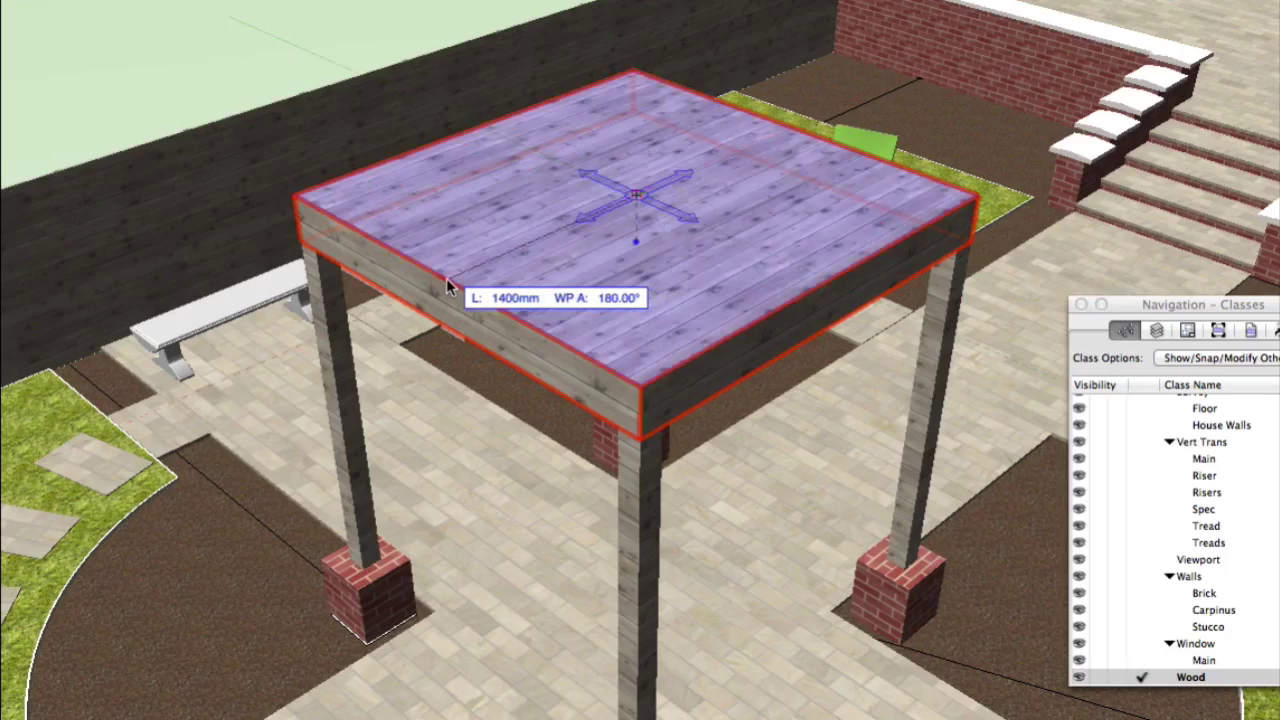
pyautogui.click(446, 278)
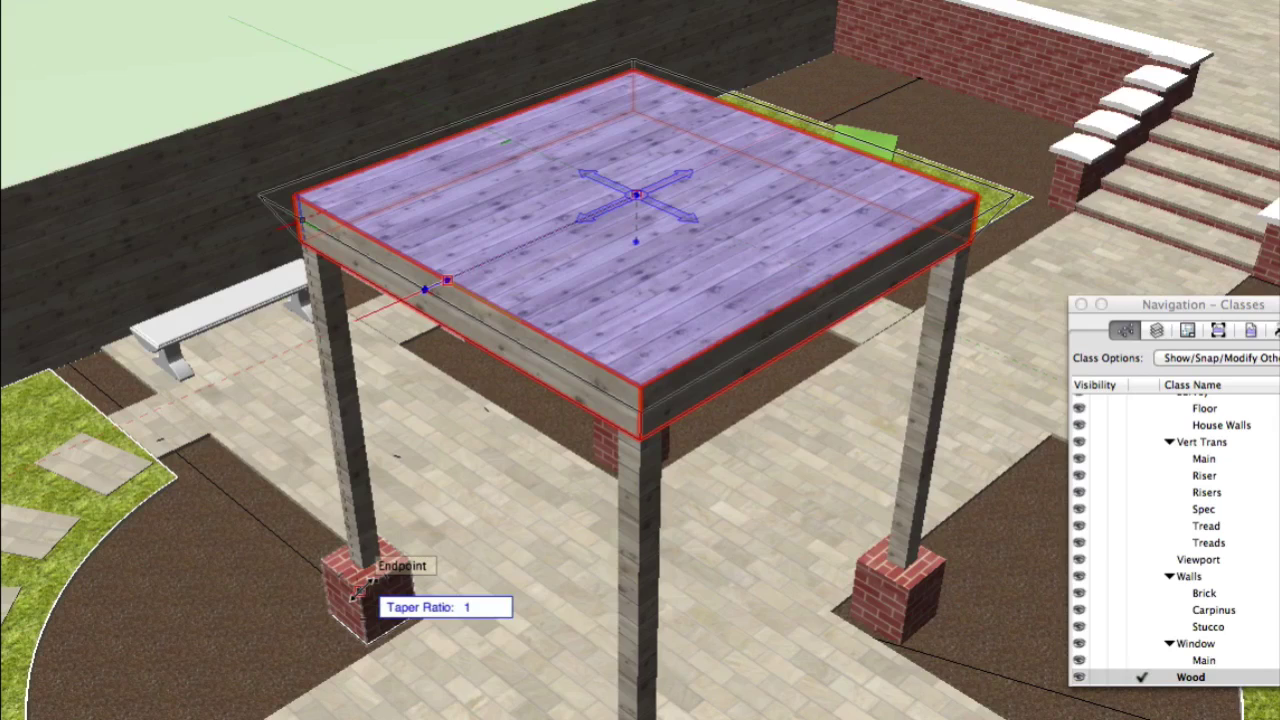
pyautogui.click(358, 592)
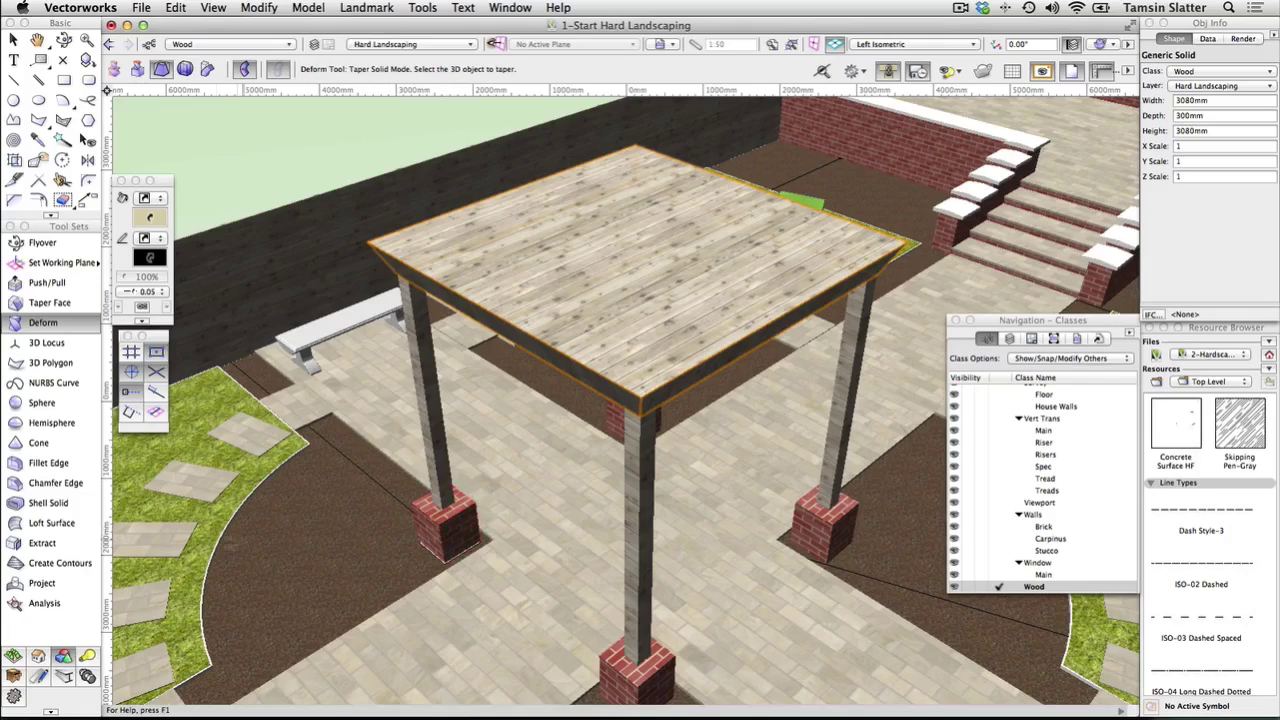
# - Hollow out the tapered roof with Shell Solid from its top face, using an inside shell 40 mm thick
pyautogui.click(60, 510)
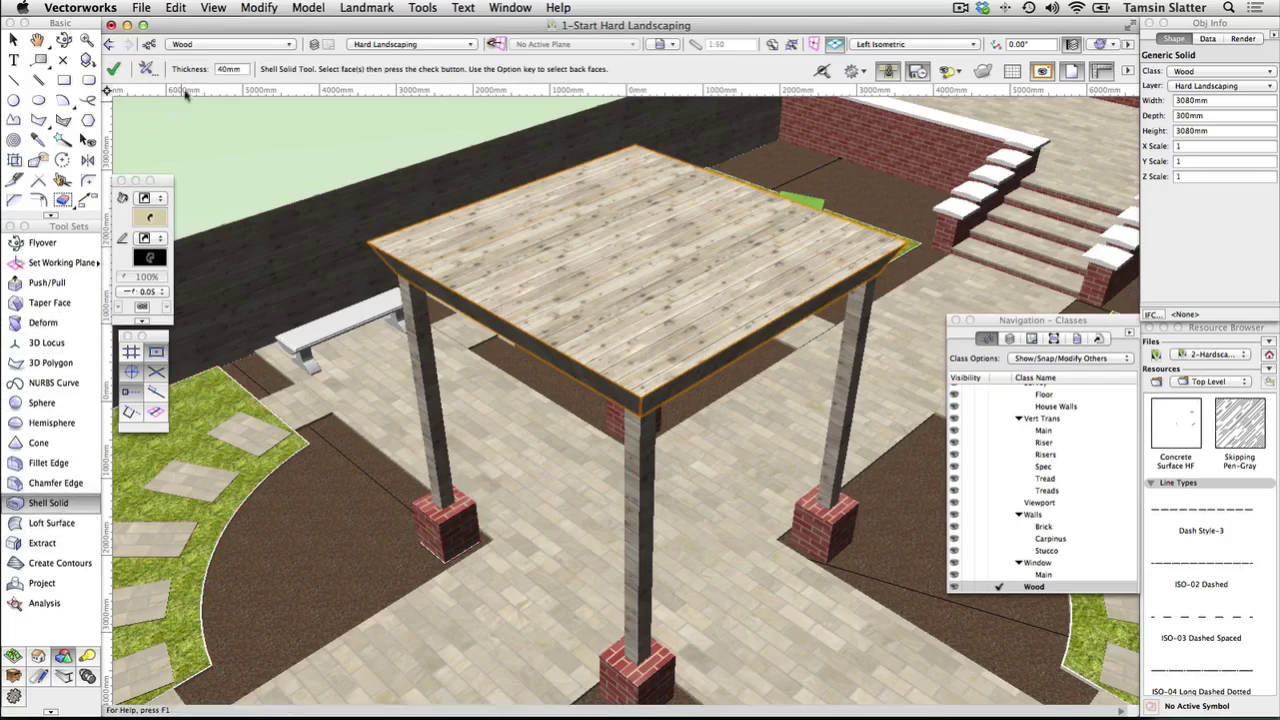
pyautogui.click(147, 69)
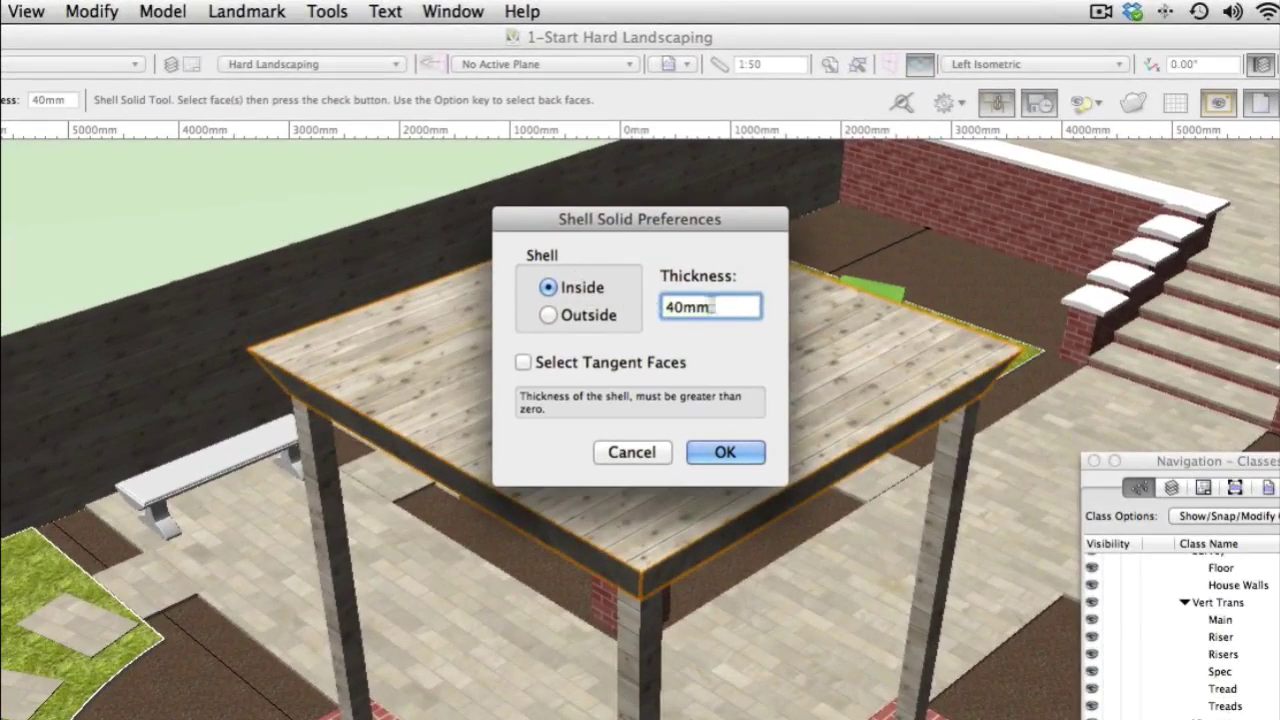
pyautogui.write('40')
pyautogui.press('Return')
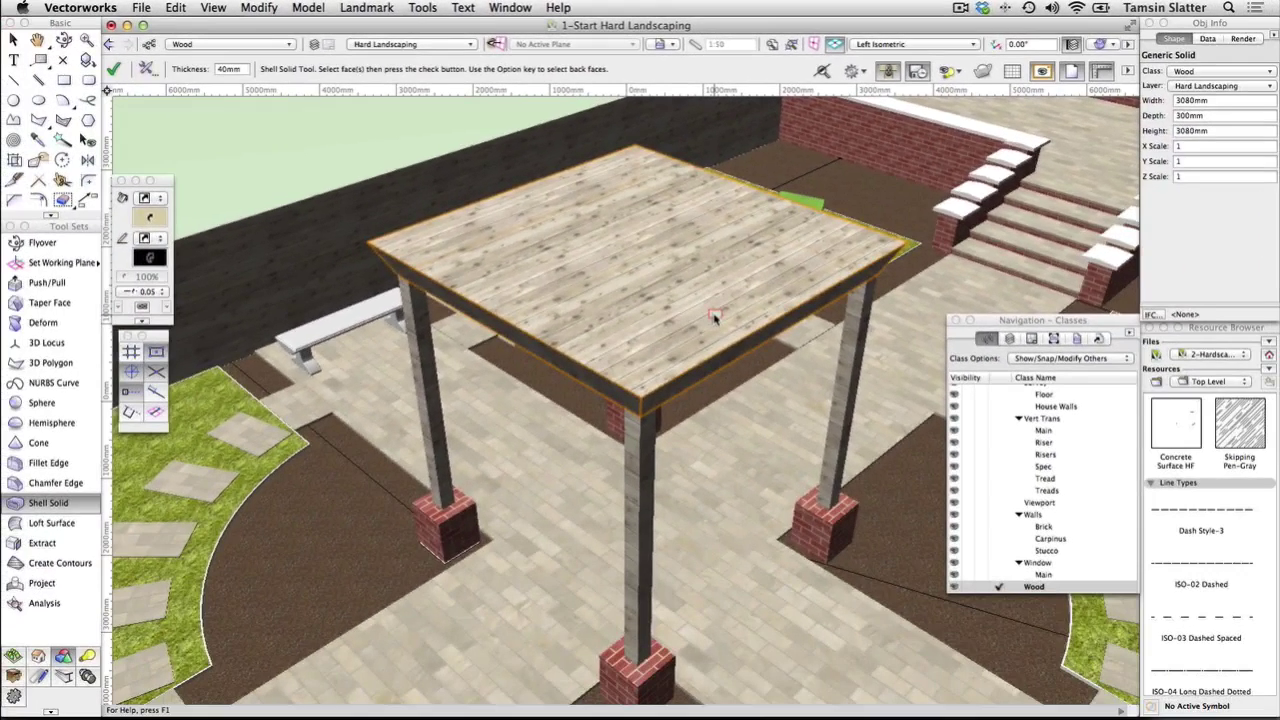
pyautogui.click(668, 298)
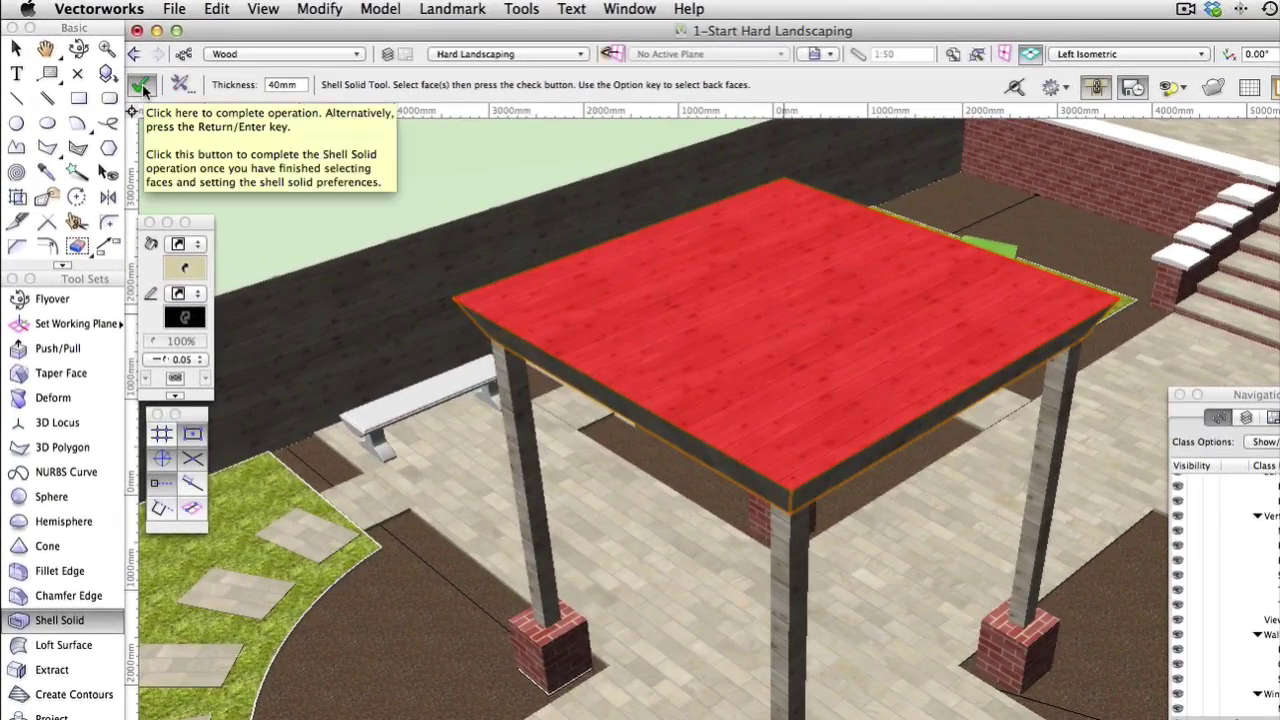
pyautogui.click(142, 86)
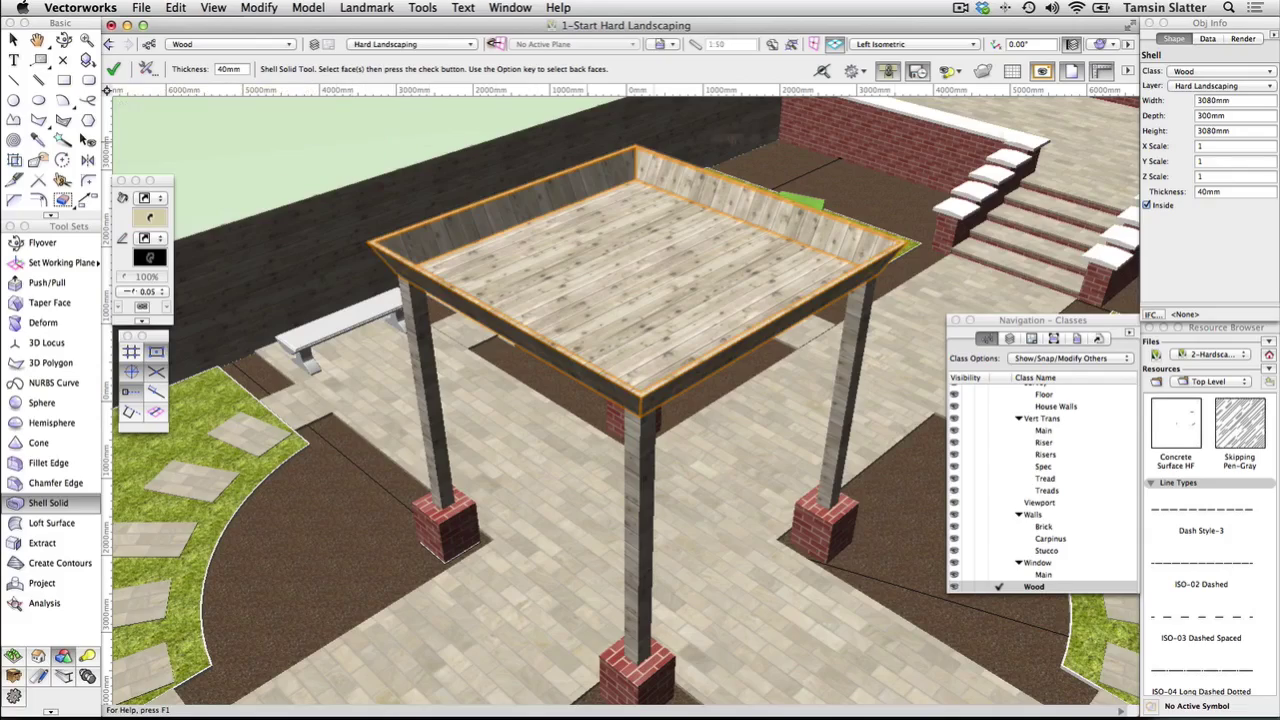
# - Rotate the wood texture mapping on the shelled roof by 90 degrees
pyautogui.click(1251, 44)
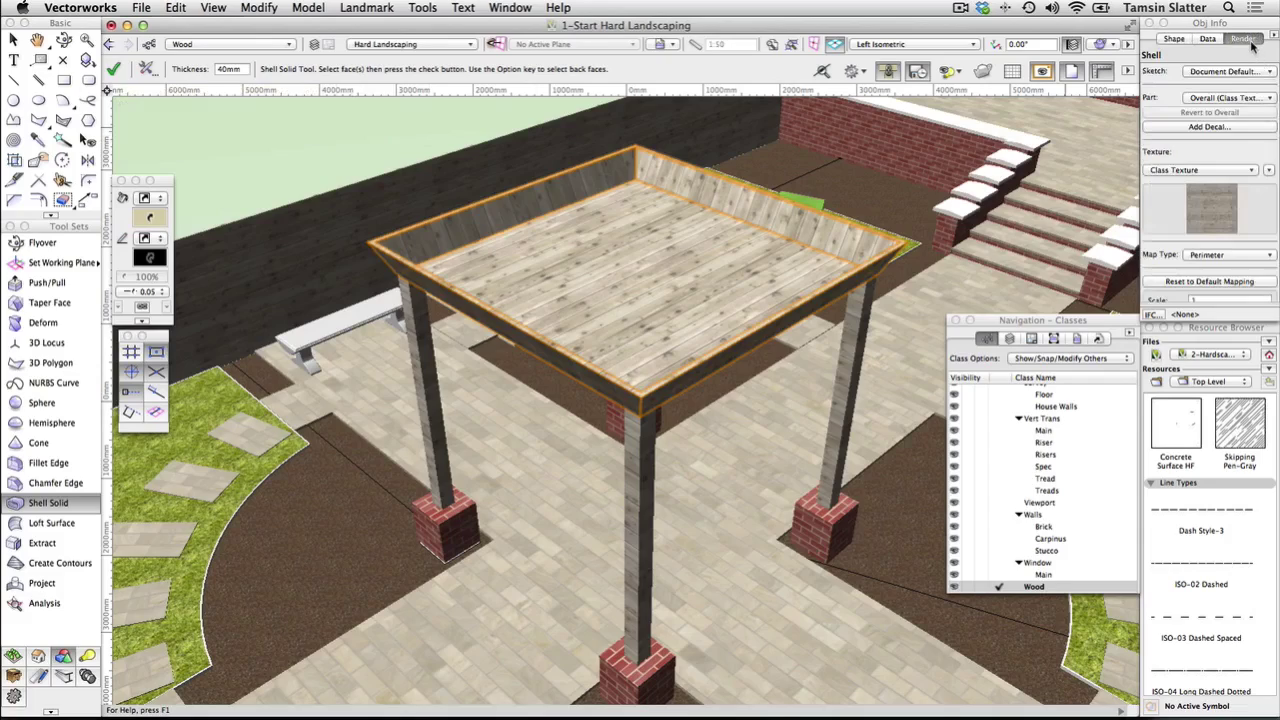
pyautogui.scroll(-5, 1259, 187)
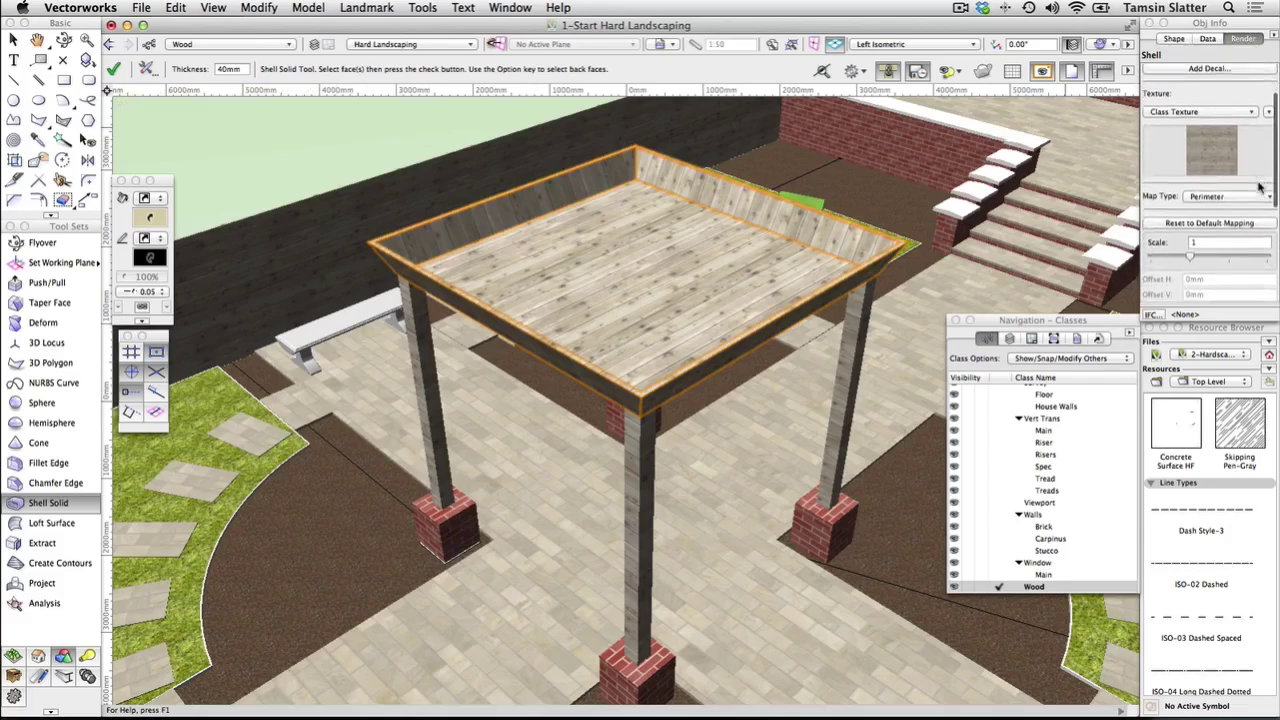
pyautogui.doubleClick(1221, 234)
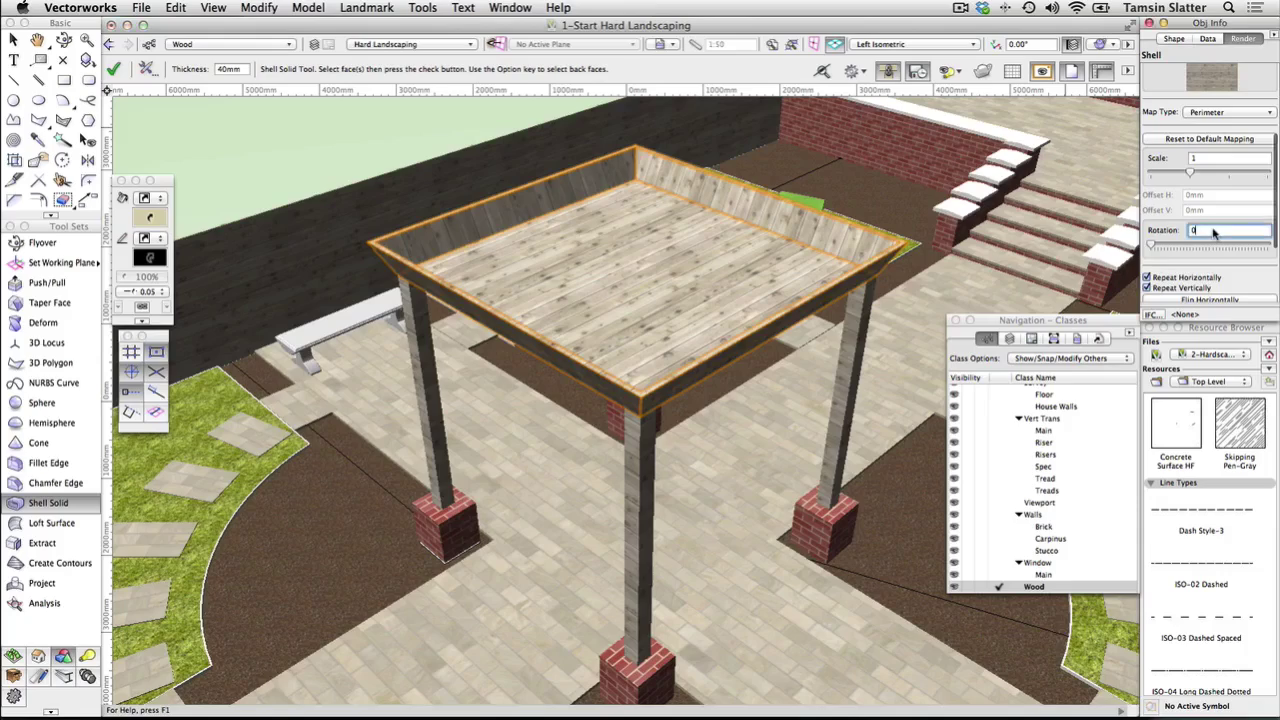
pyautogui.write('90')
pyautogui.press('Return')
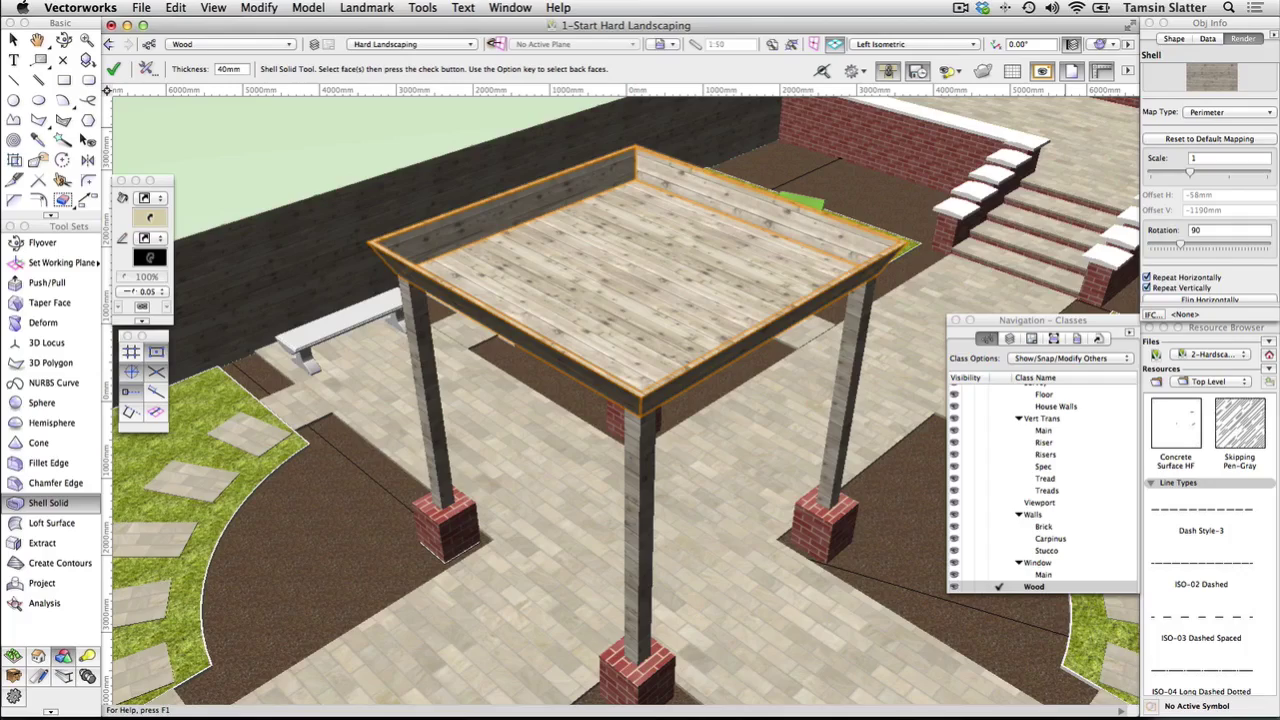
pyautogui.click(1169, 40)
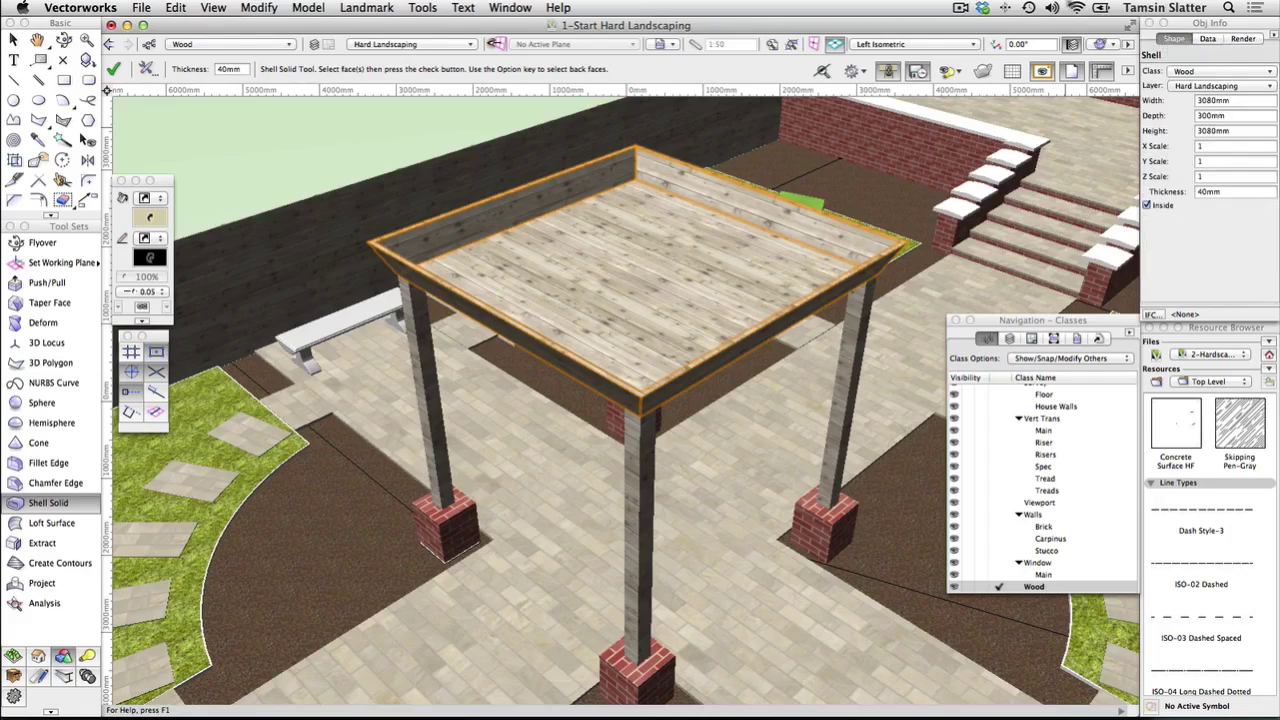
# - Switch to the Top/Plan view and make Fixtures-Main the active, visible class, with the Selection tool ready
pyautogui.click(973, 45)
pyautogui.click(939, 62)
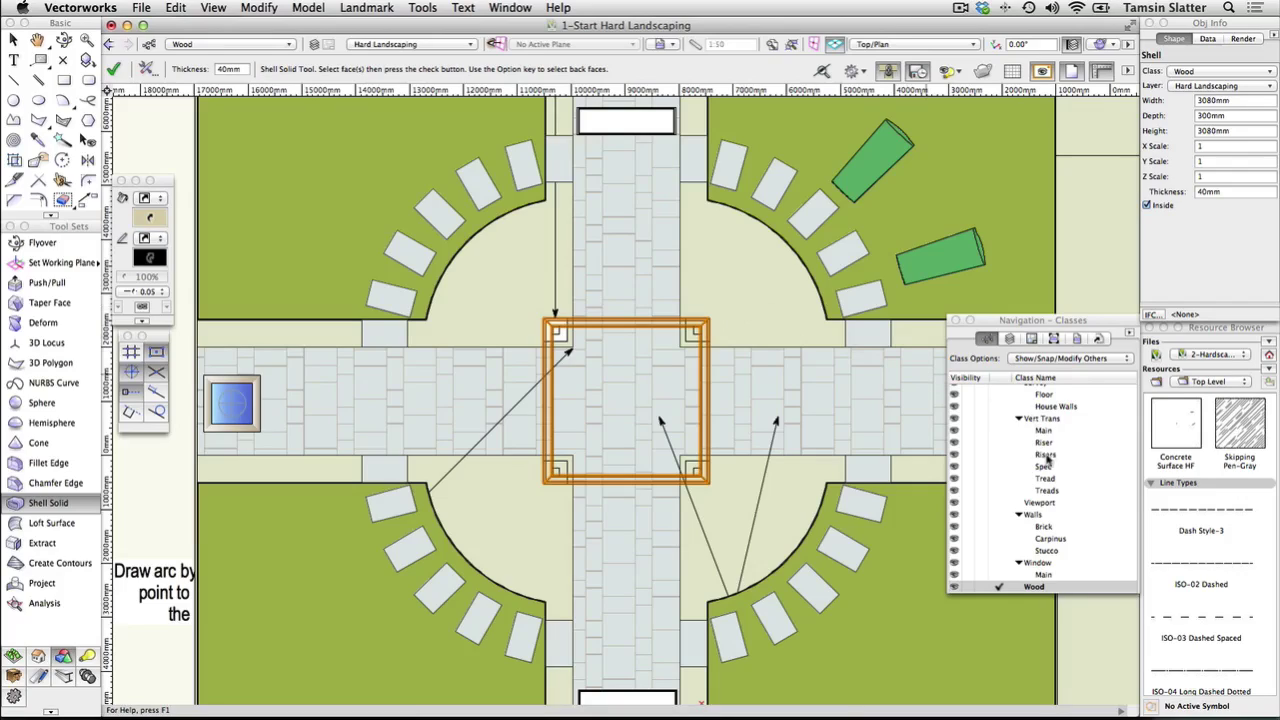
pyautogui.scroll(5, 1043, 460)
pyautogui.scroll(8, 1043, 462)
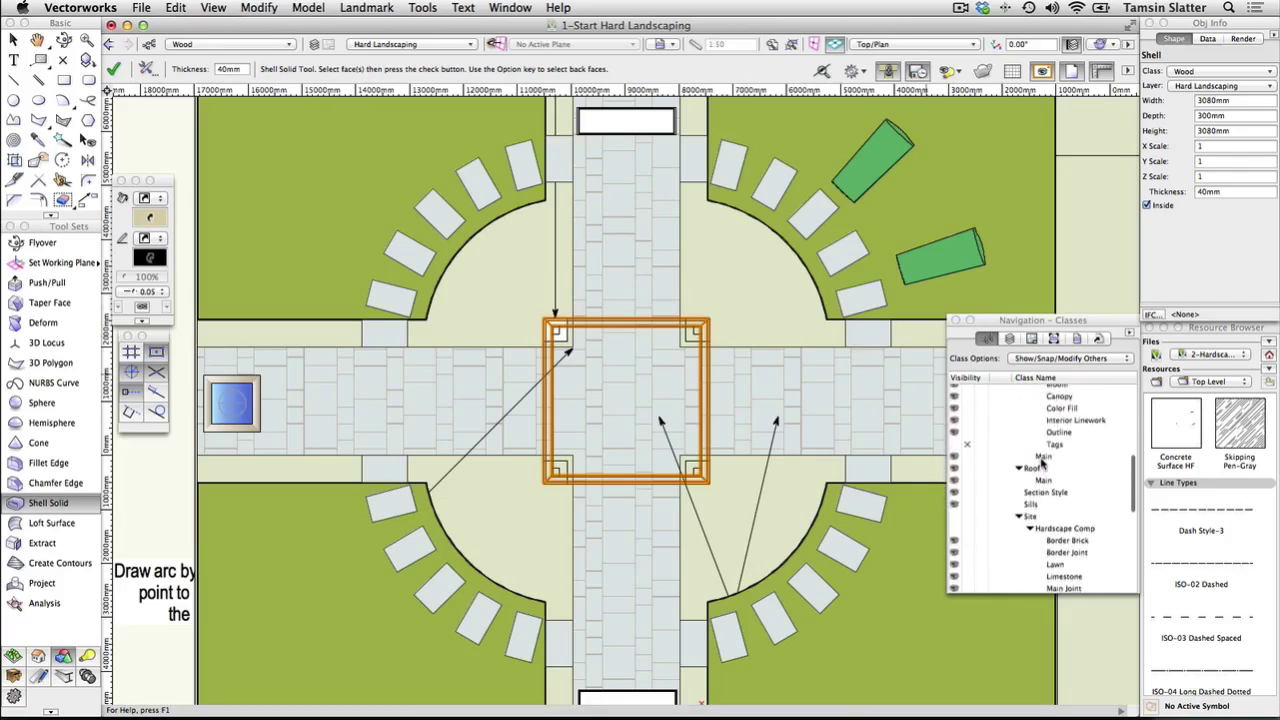
pyautogui.scroll(1, 1043, 465)
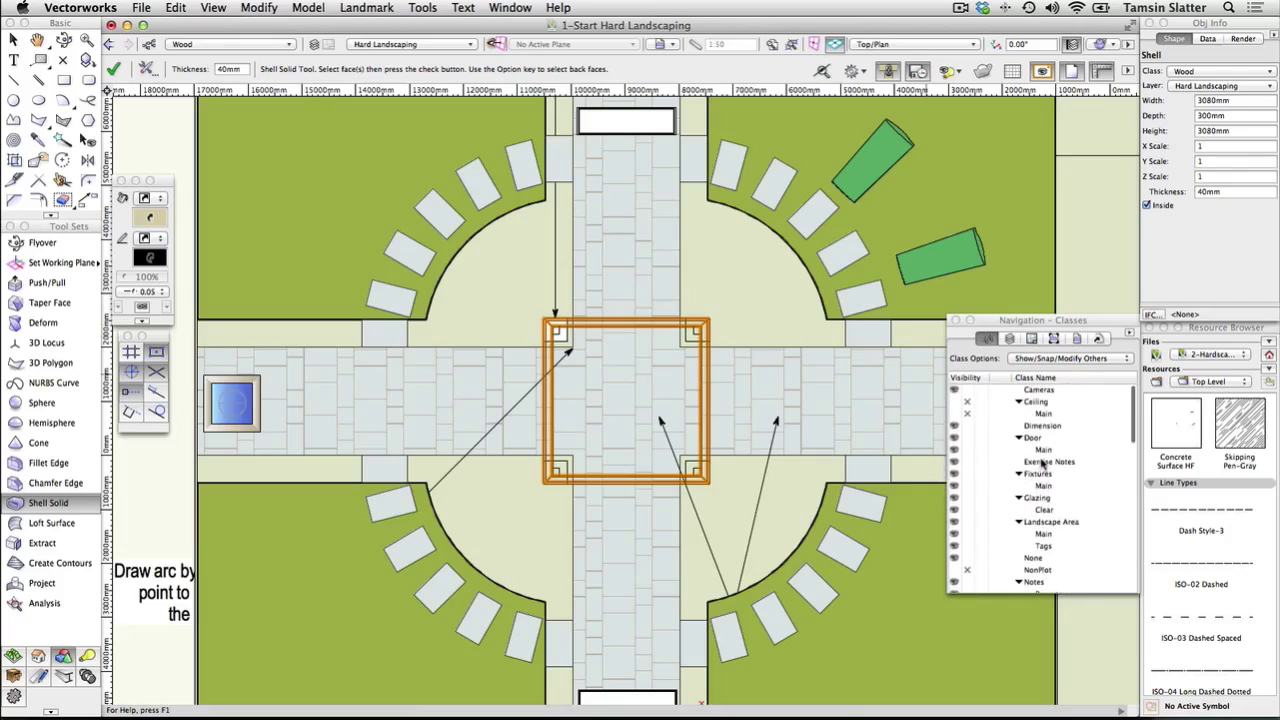
pyautogui.click(987, 489)
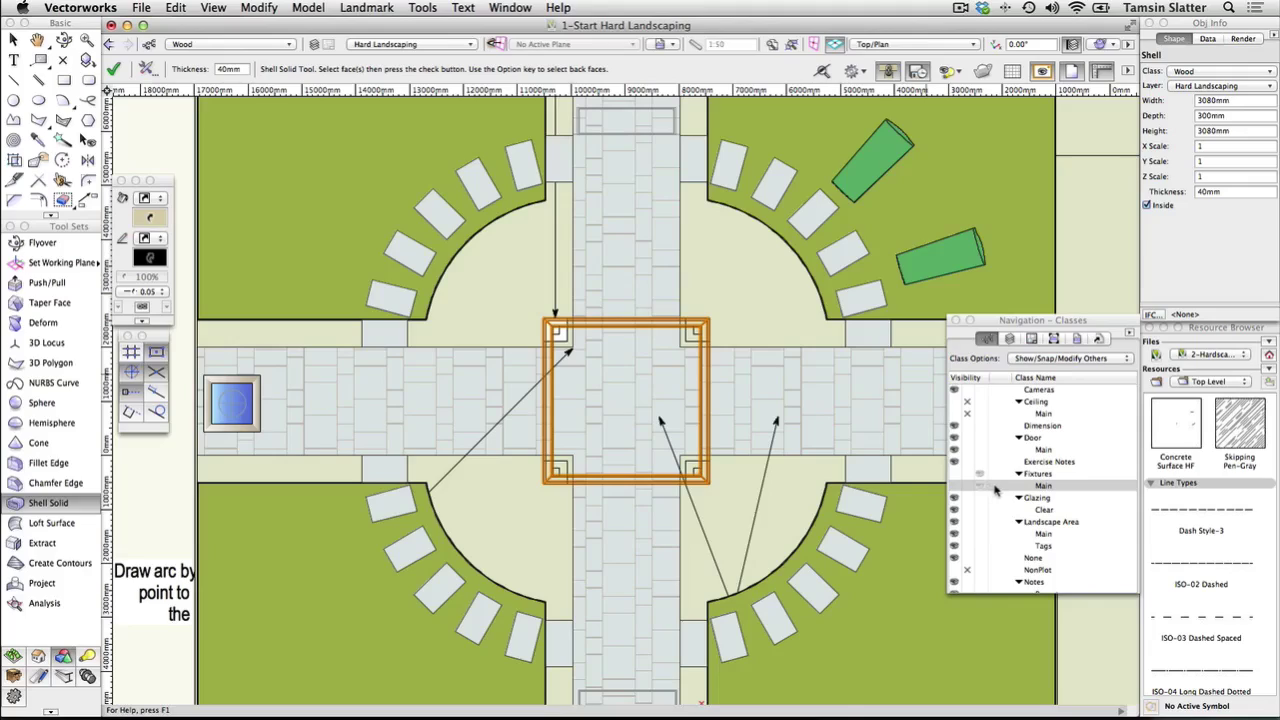
pyautogui.click(997, 487)
pyautogui.click(953, 486)
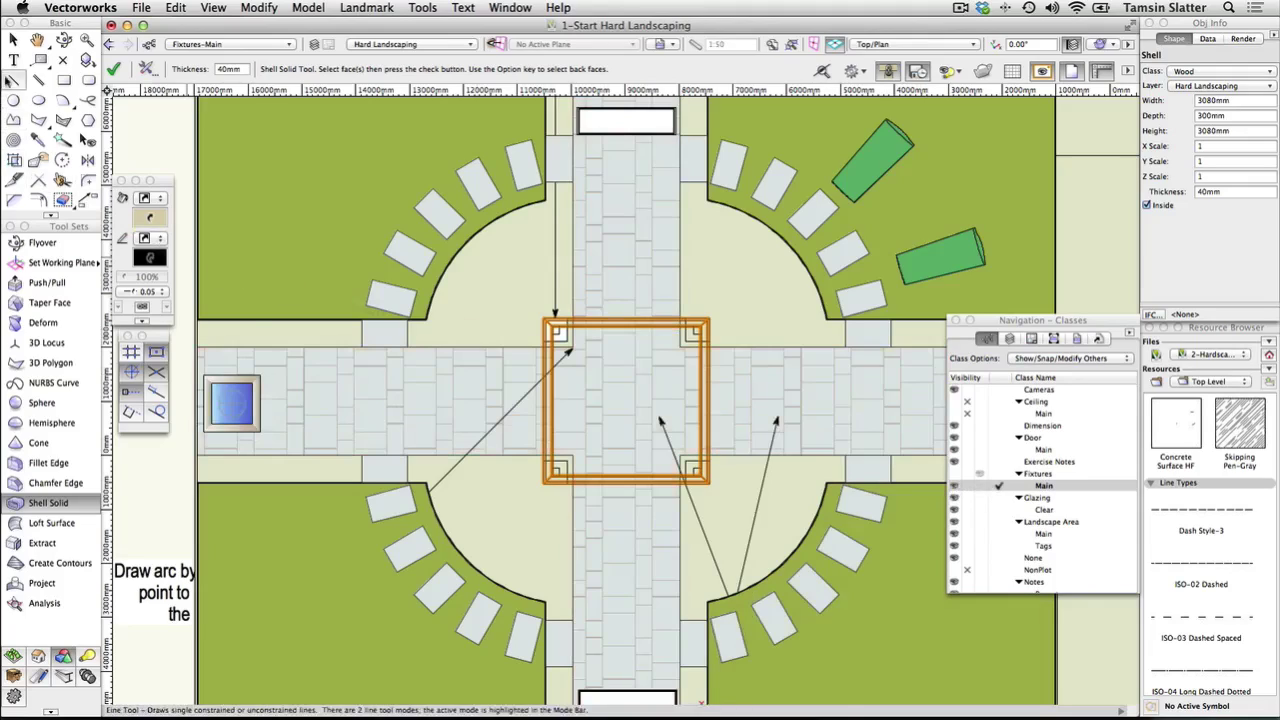
pyautogui.click(12, 39)
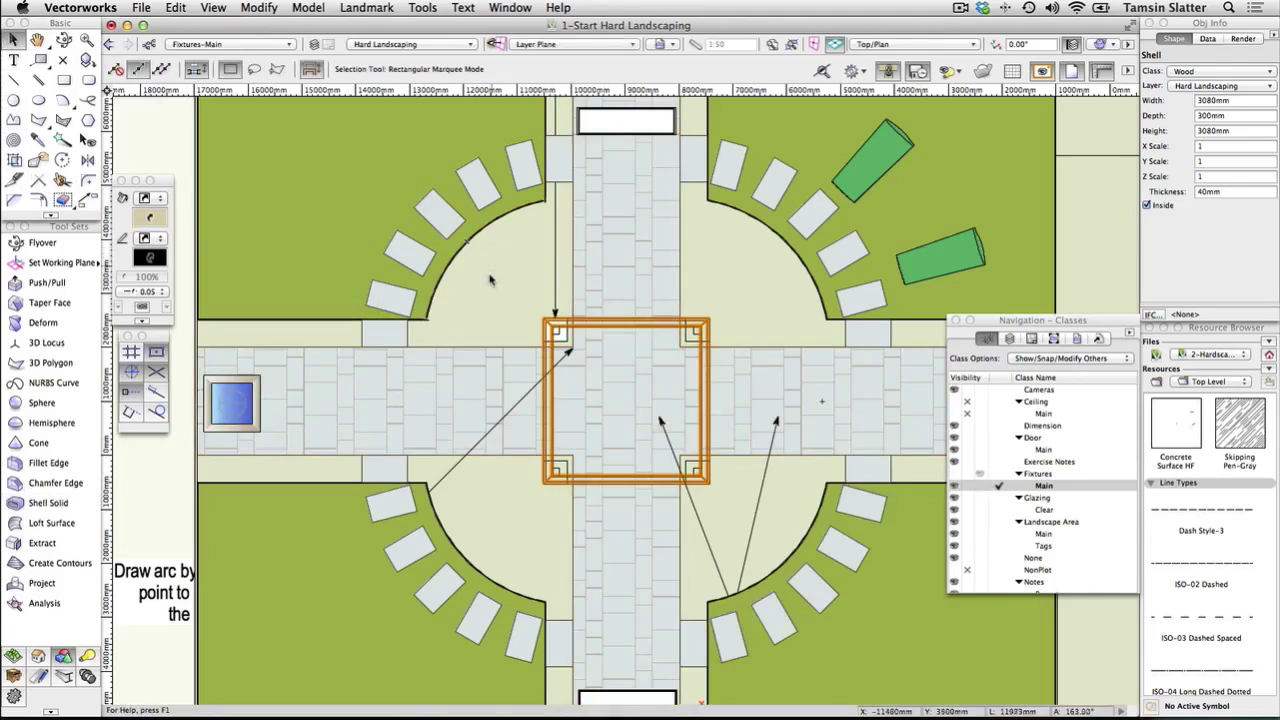
# - Select all the posts, brick bases and the roof of the garden structure and convert them into one Auto Hybrid object
pyautogui.moveTo(491, 279)
pyautogui.mouseDown()
pyautogui.moveTo(706, 410)
pyautogui.moveTo(766, 469)
pyautogui.moveTo(774, 517)
pyautogui.mouseUp()
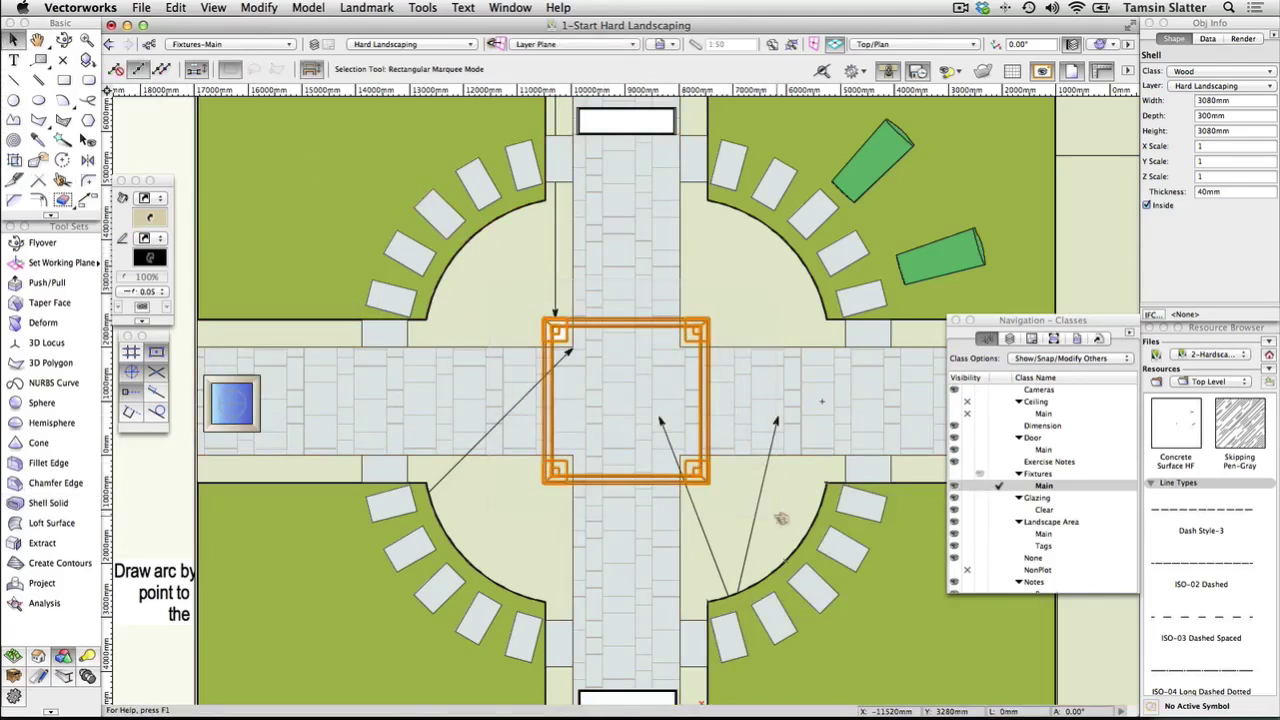
pyautogui.click(366, 7)
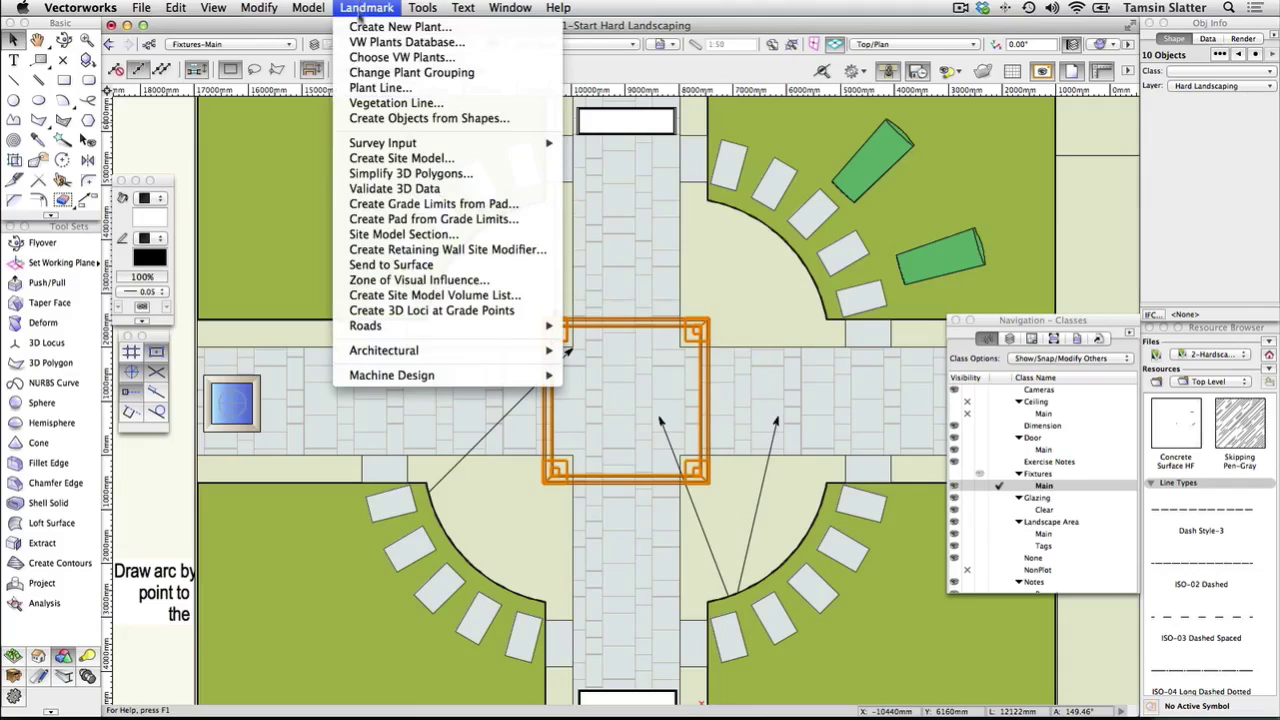
pyautogui.moveTo(532, 358)
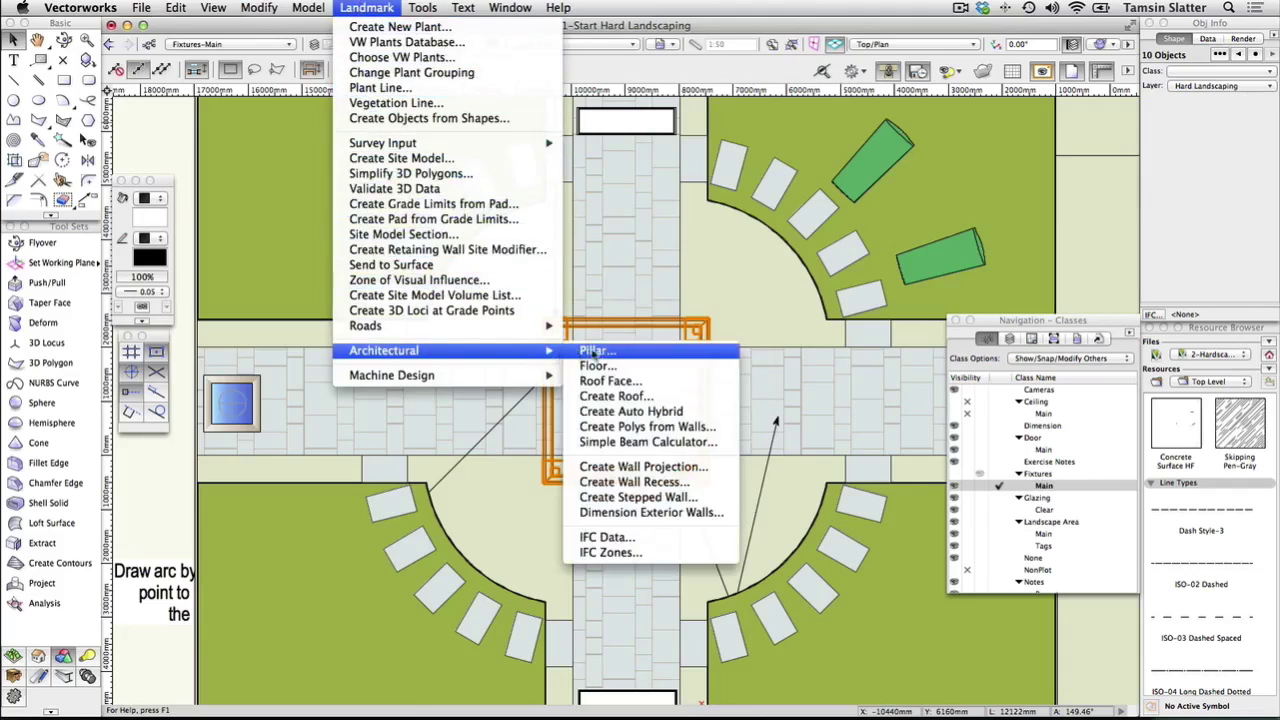
pyautogui.click(609, 411)
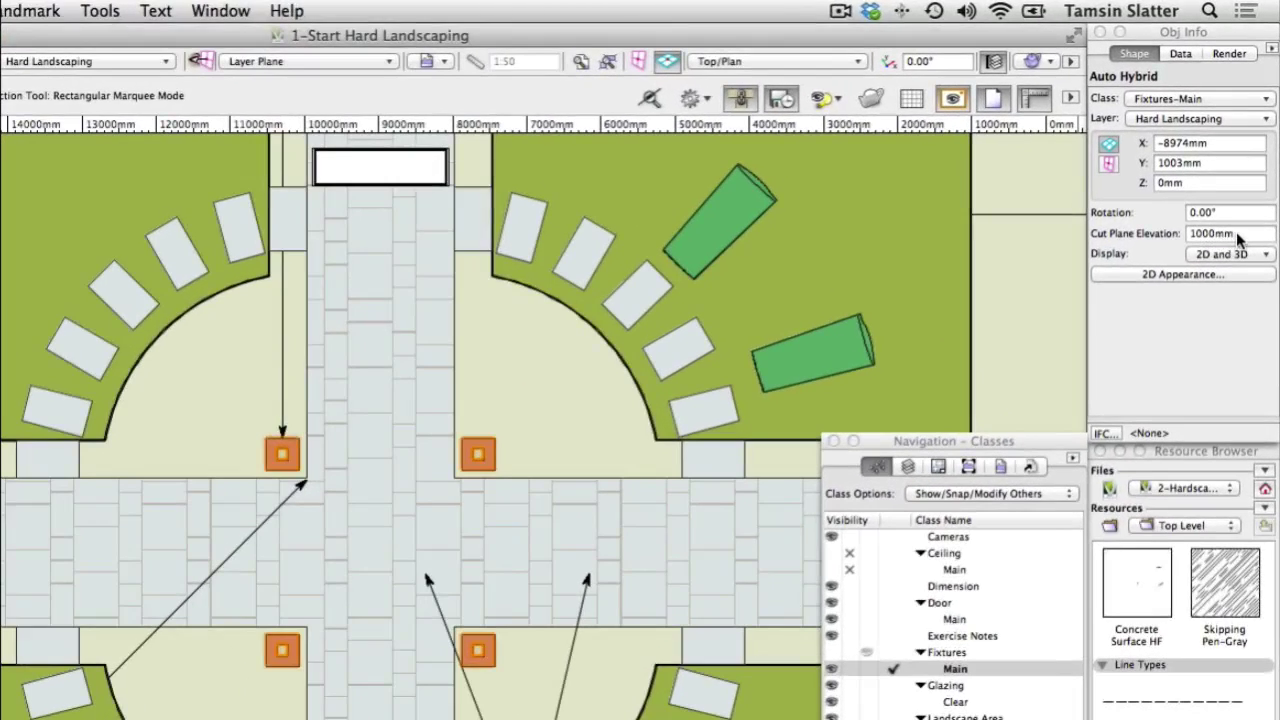
# - Set the Auto Hybrid's cut plane elevation to 3300 mm
pyautogui.click(1238, 236)
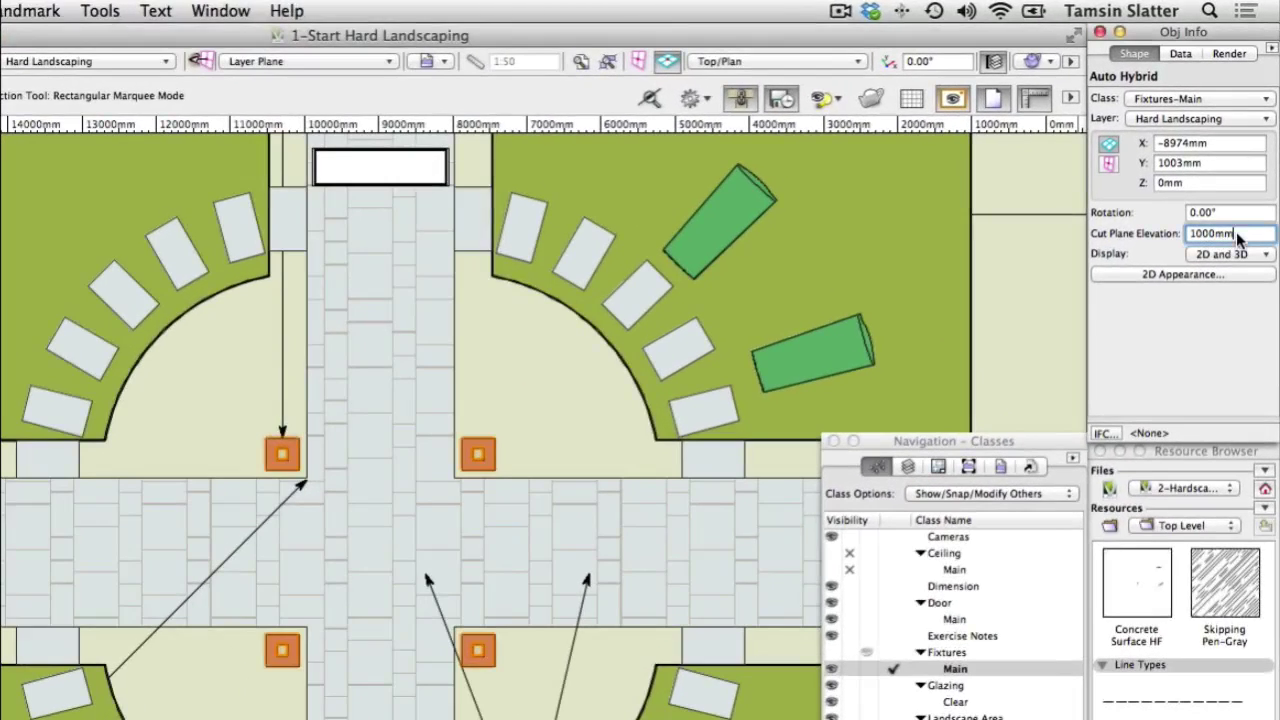
pyautogui.moveTo(1237, 234); pyautogui.dragTo(1118, 234)
pyautogui.write('3300')
pyautogui.press('Return')
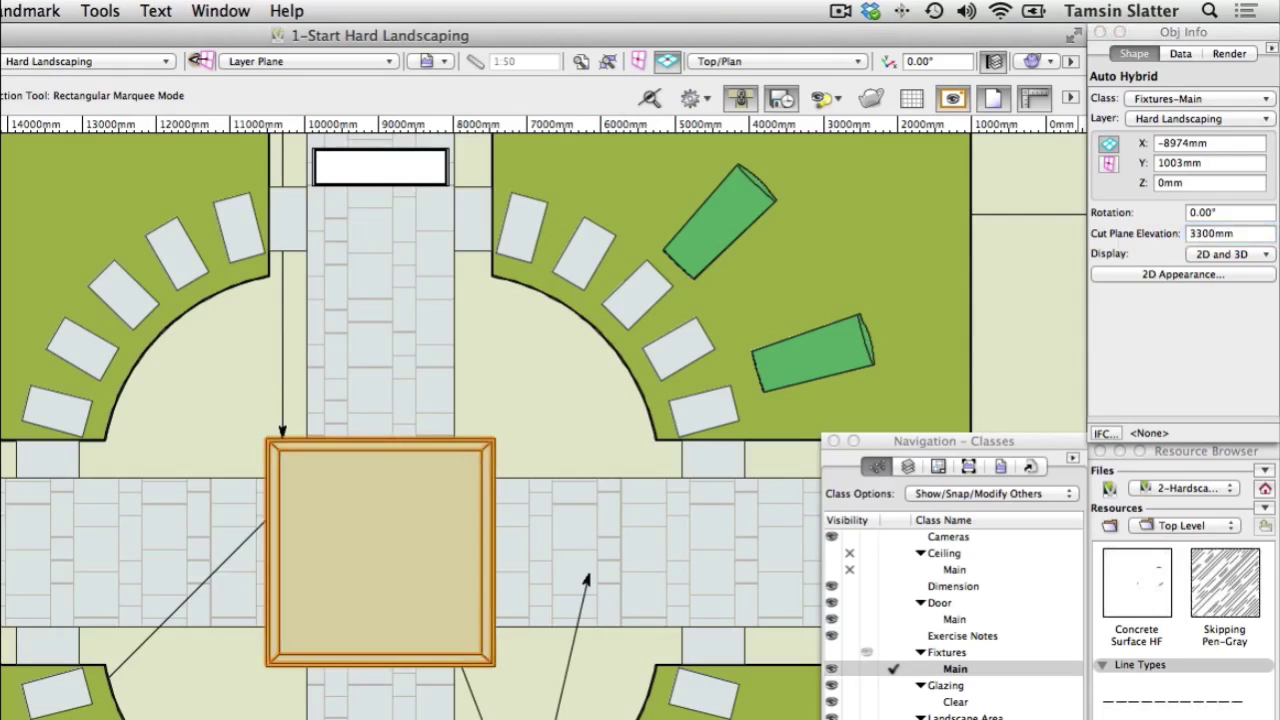
# - Turn on Dashed Hidden Line for the Auto Hybrid's 2D appearance below the cut plane, and deselect the object
pyautogui.click(1126, 272)
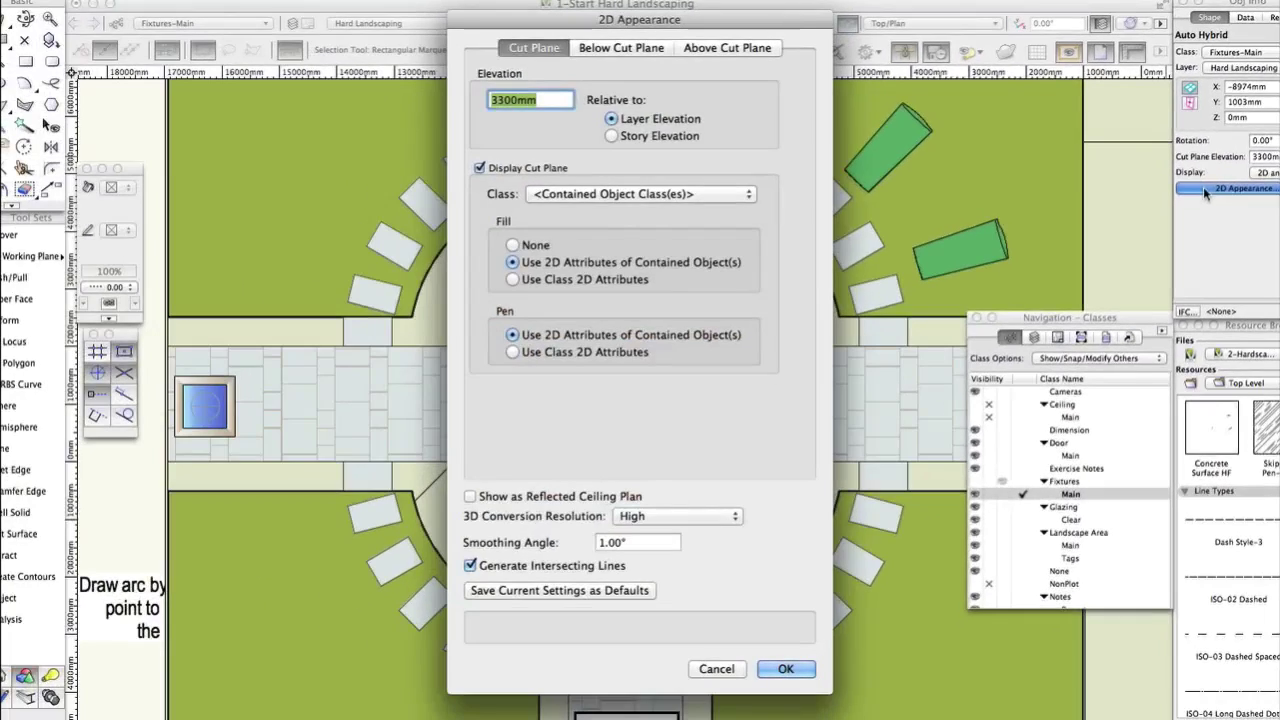
pyautogui.click(621, 48)
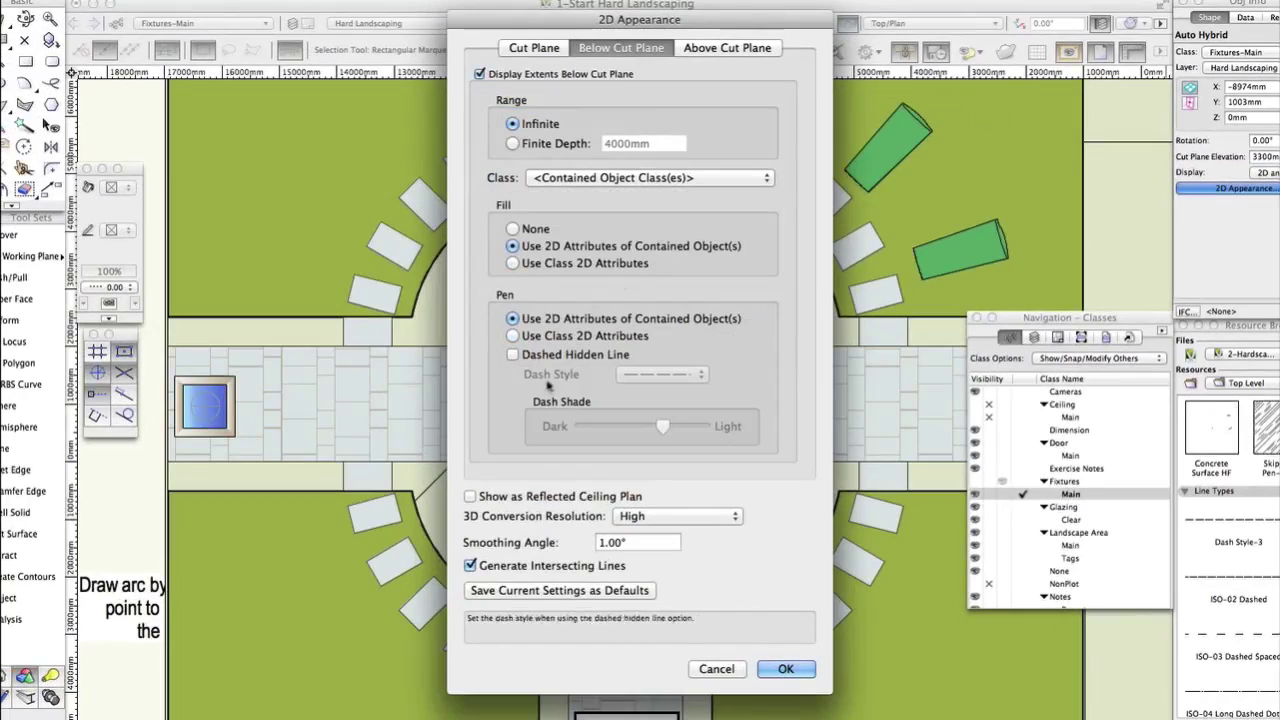
pyautogui.click(513, 356)
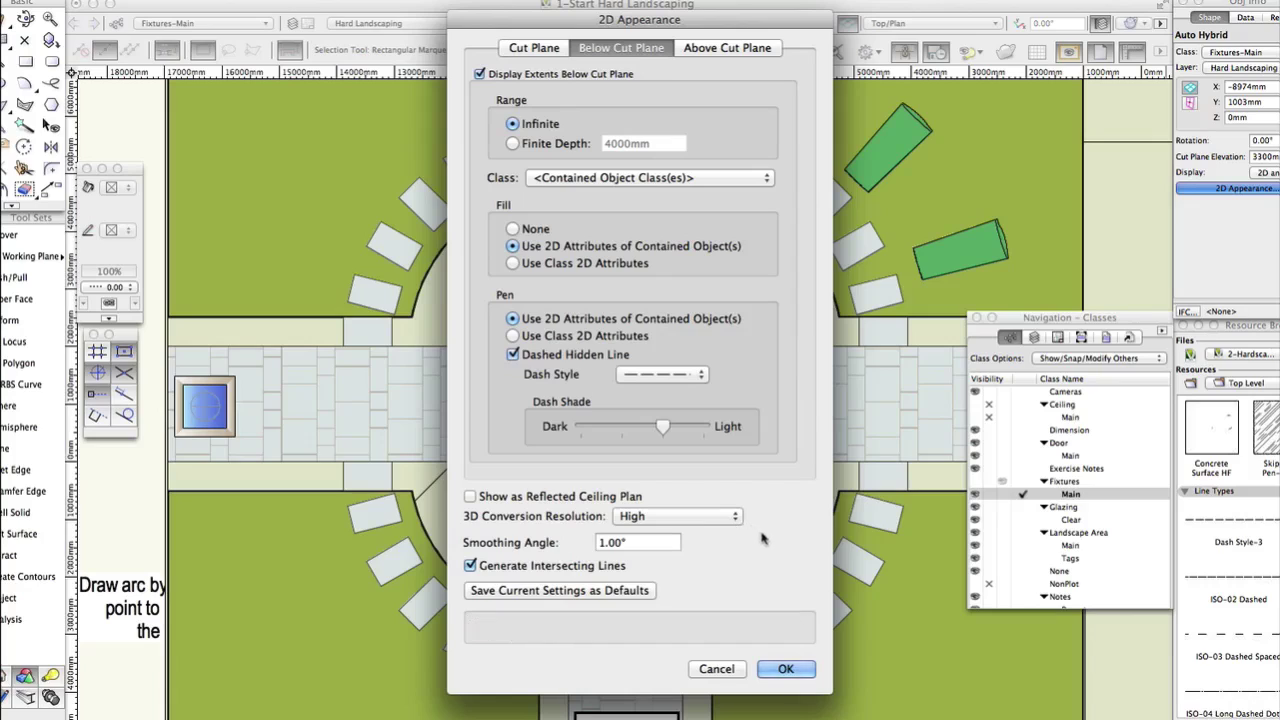
pyautogui.click(786, 669)
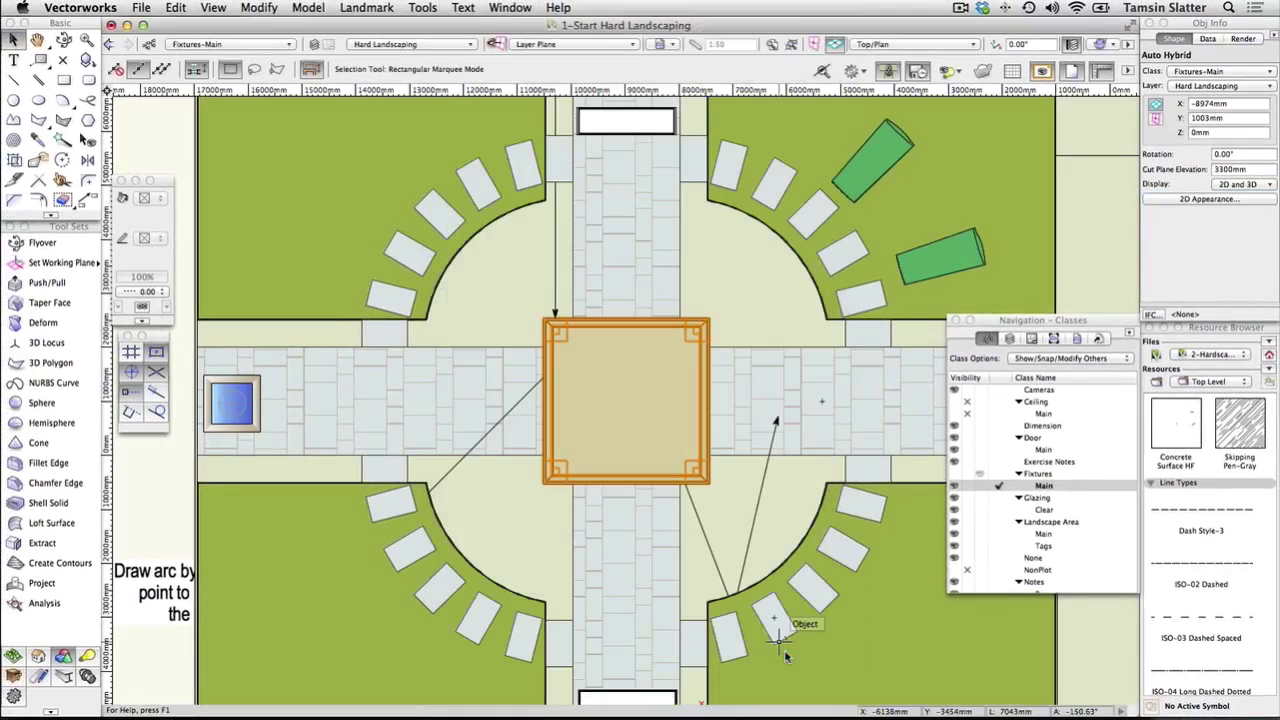
pyautogui.click(790, 523)
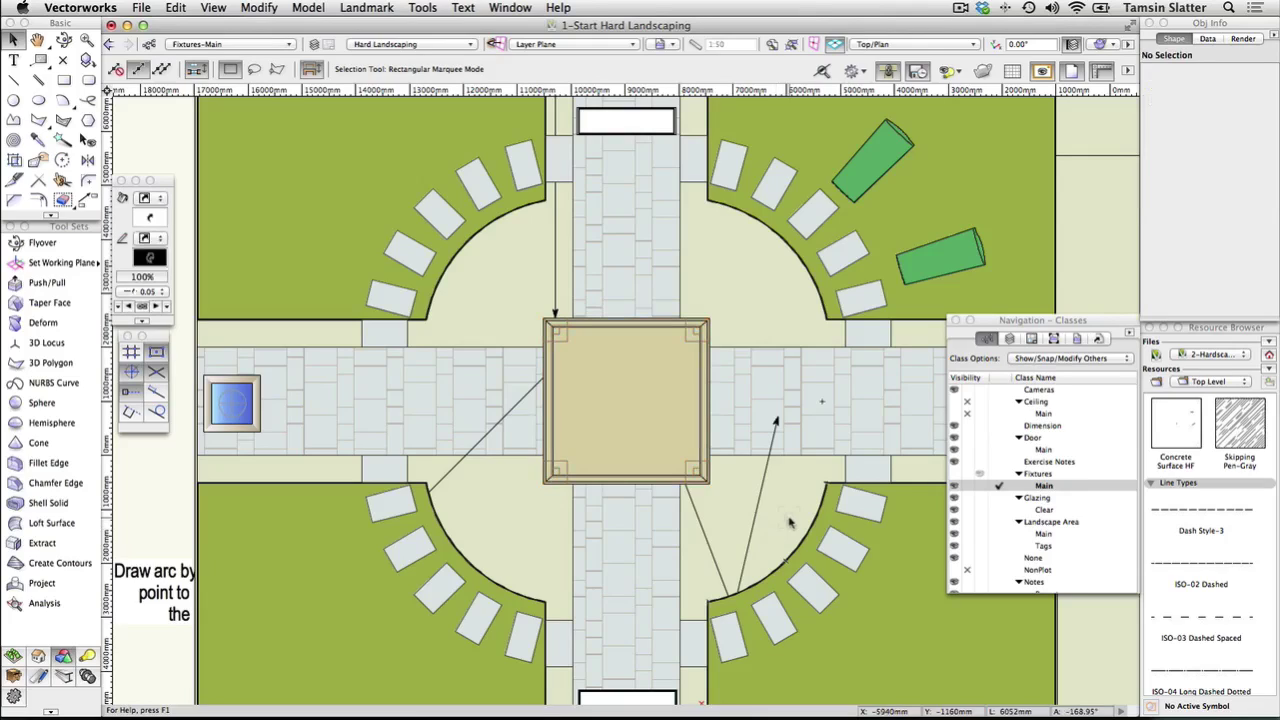
pyautogui.scroll(2, 690, 465)
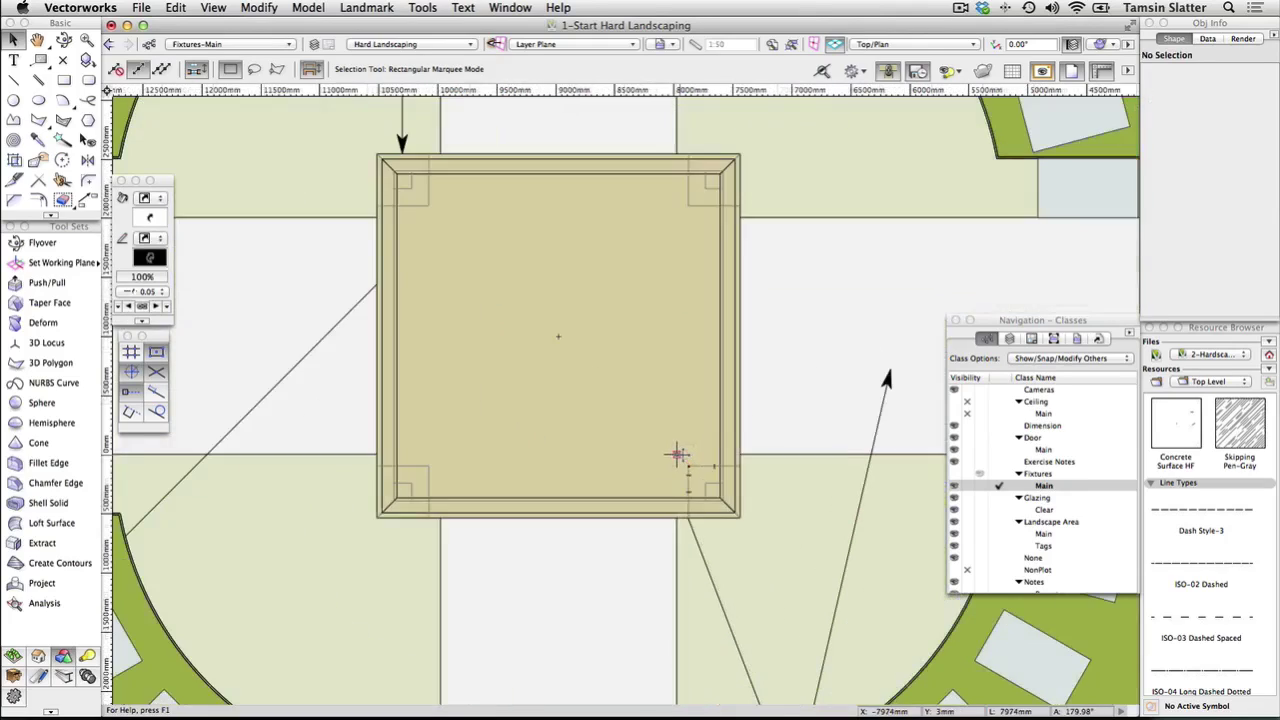